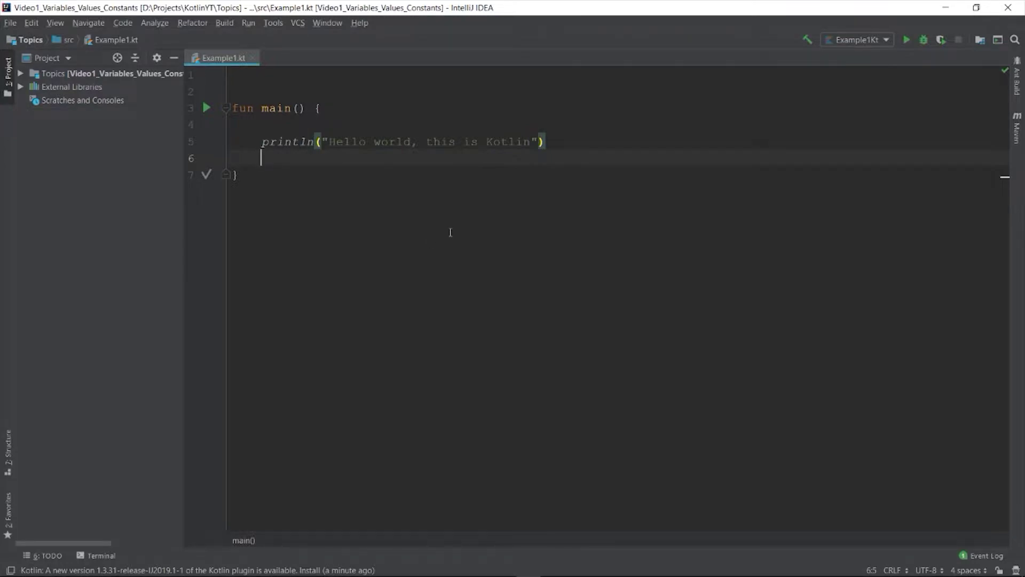
- Select the println("Hello world, this is Kotlin") line in main
left_click(330, 143)
left_click(347, 94)
left_click(369, 158)
left_click_drag(544, 142, 263, 141)
- Replace the print line with comments: Kotlin's two variable types, var mutable, val immutable
key("BackSpace")
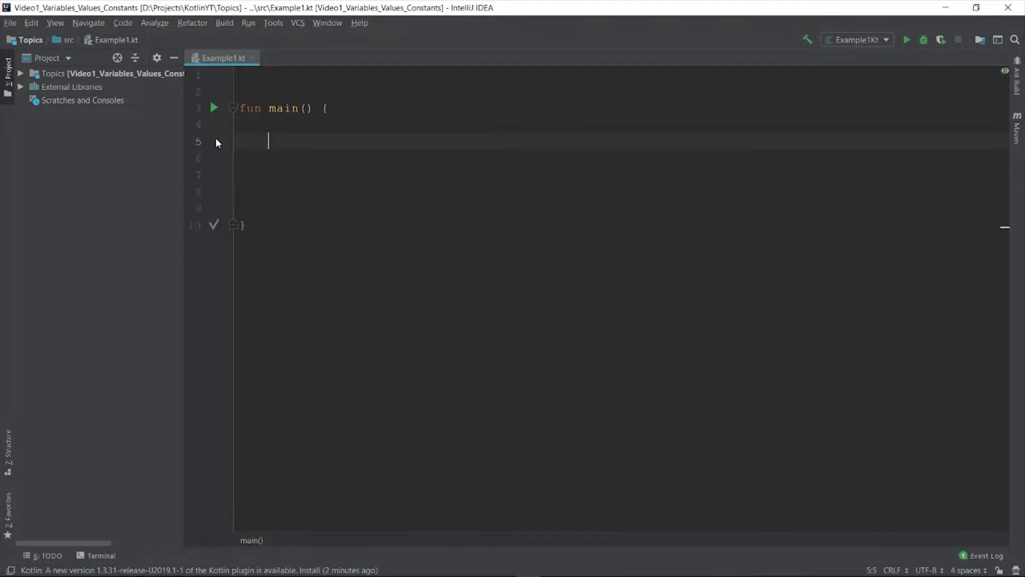
type("//Kotlin has 2 ty")
type("pes of variables,")
key("Return")
type("//var - mutable type")
key("Return")
type("//val - imu")
key("BackSpace")
key("BackSpace")
type("mmutable type")
key("Return")
key("Return")
key("Return")
double_click(296, 157)
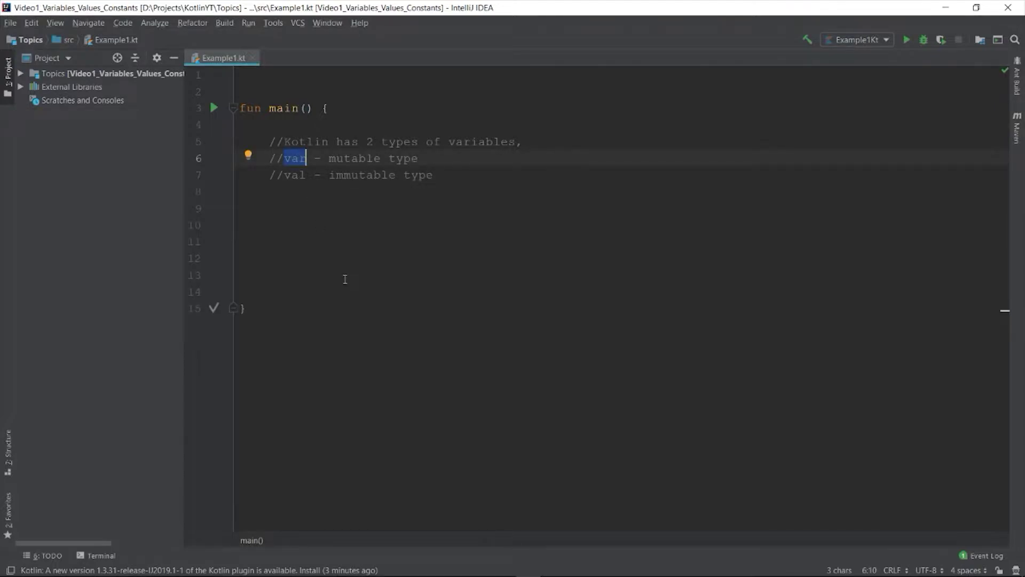
key("Down")
key("Down")
key("Down")
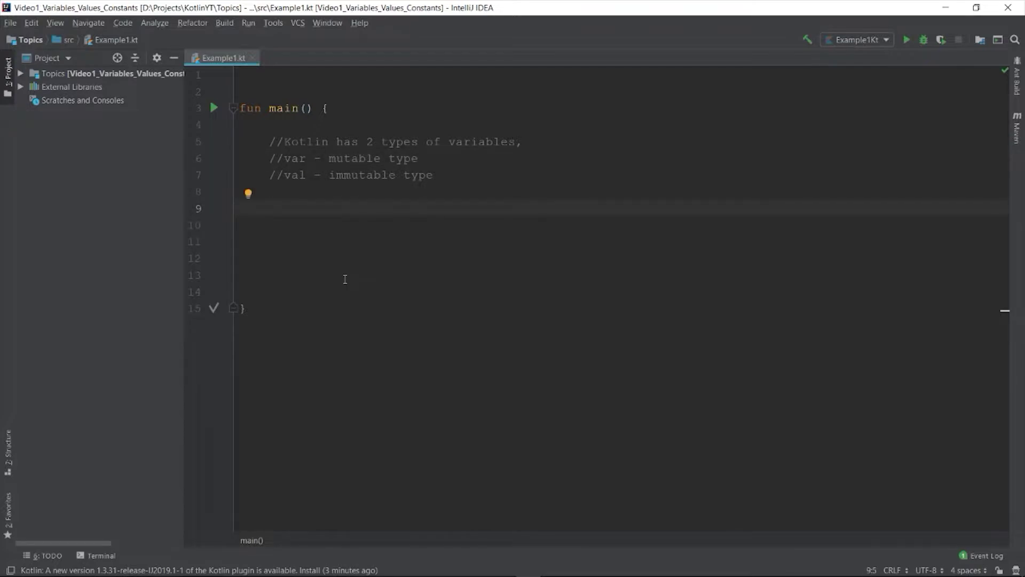
type("var name")
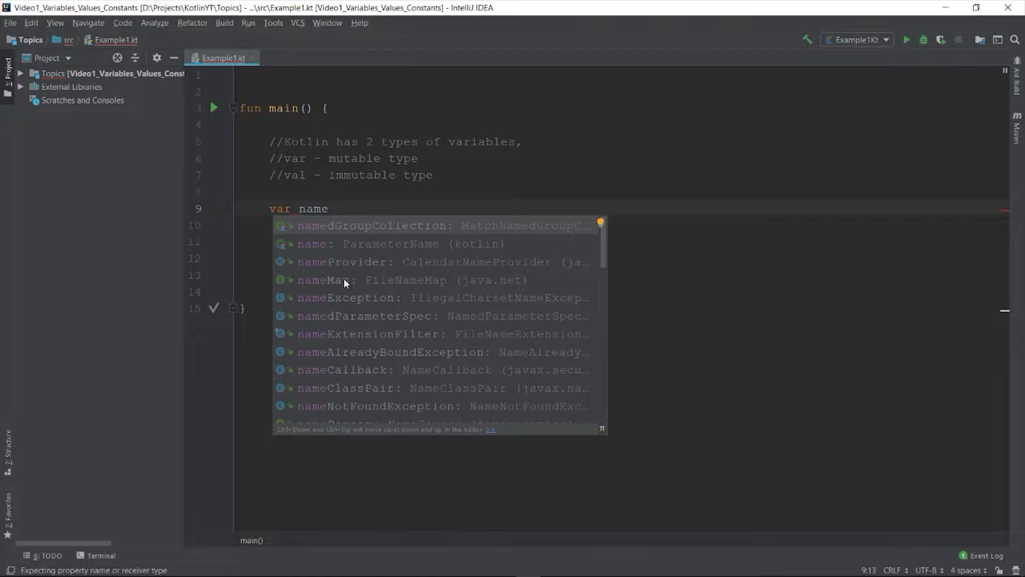
type(": ")
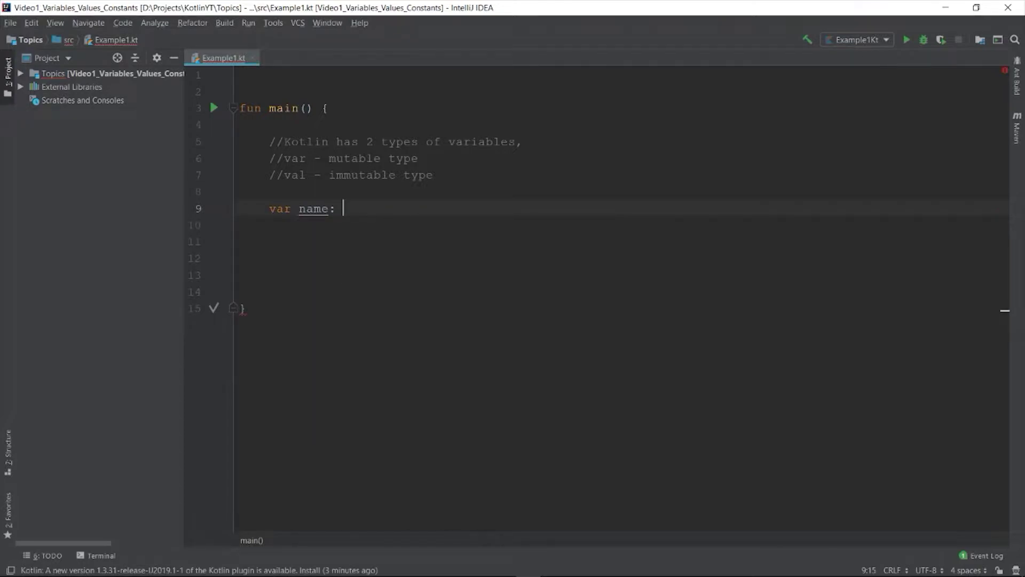
type("String ")
type("= \"")
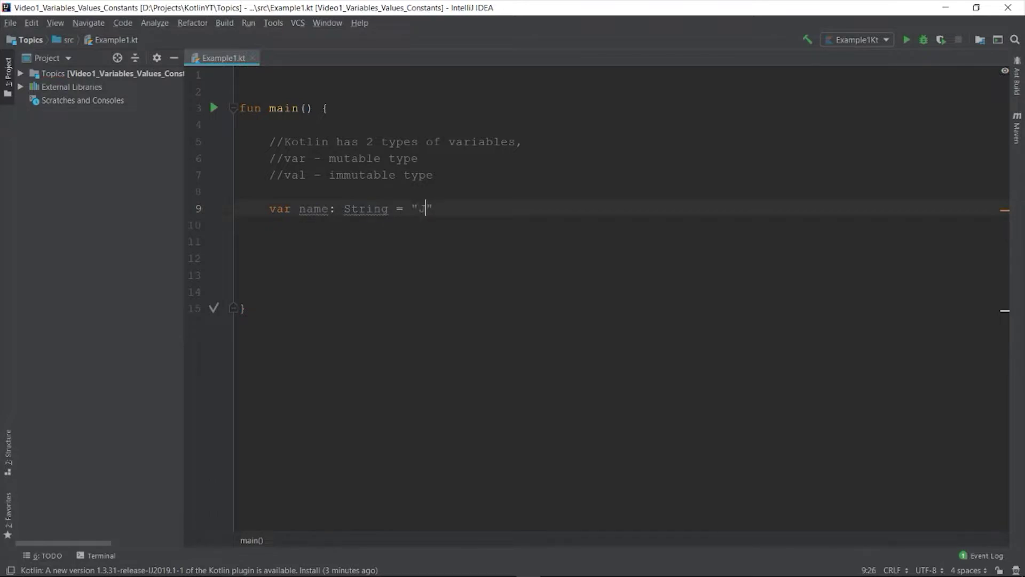
type("John W")
type("ick")
- Declare var name: String = "John Wick" below the comments
key("End")
key("Return")
key("Return")
double_click(310, 212)
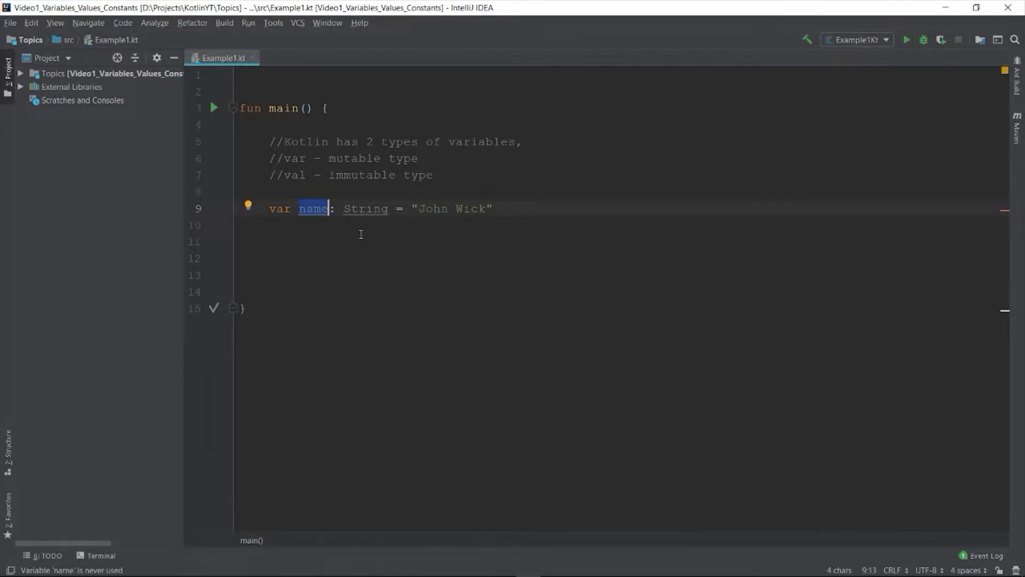
double_click(362, 209)
left_click(268, 240)
double_click(295, 158)
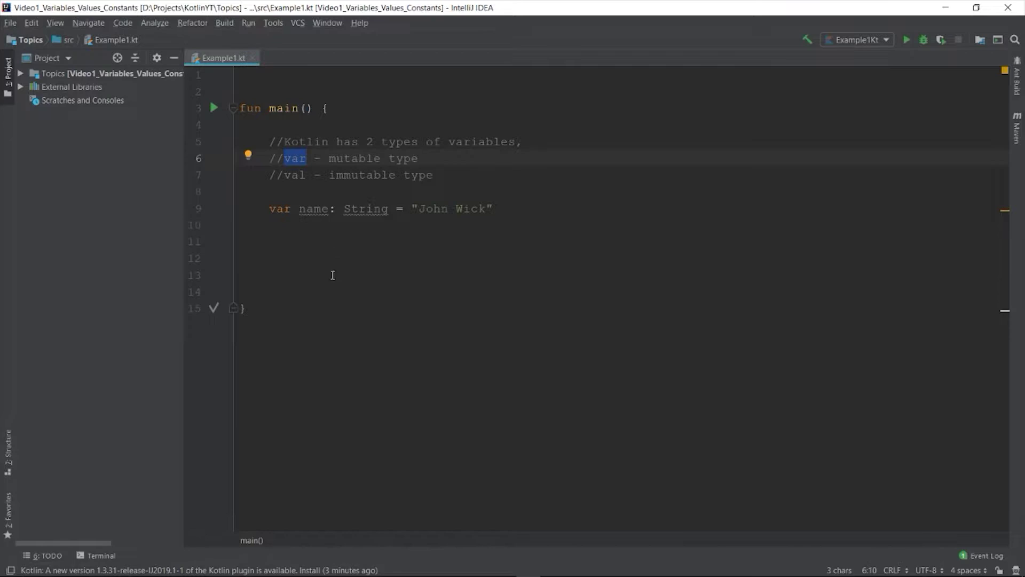
- Reassign name to "Johannus Wickenson" and add println(name) below it
left_click(329, 241)
type("name = ")
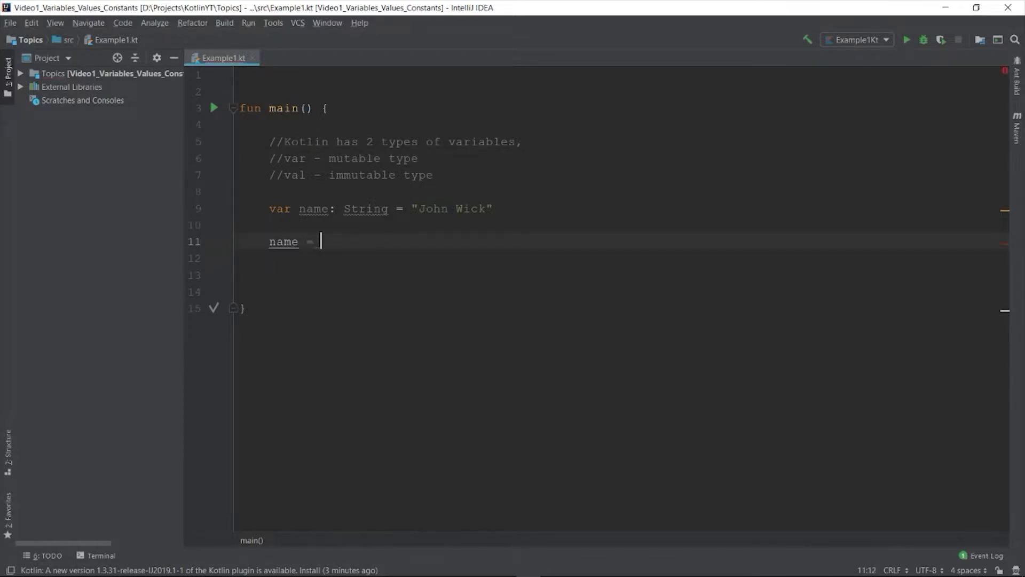
type("\"Joha")
type("nnus Wickenson")
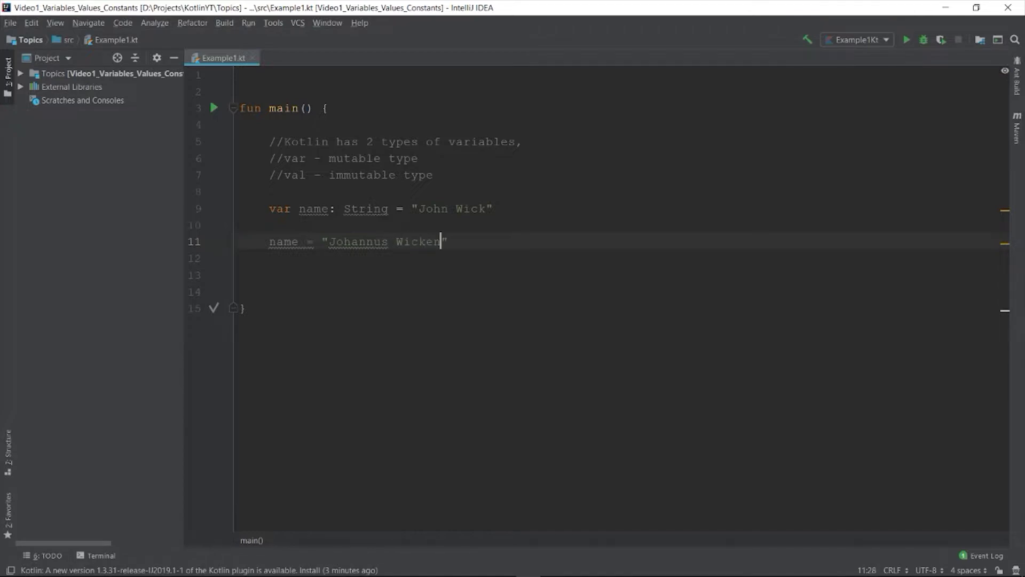
key("shift+Return")
key("Return")
key("Return")
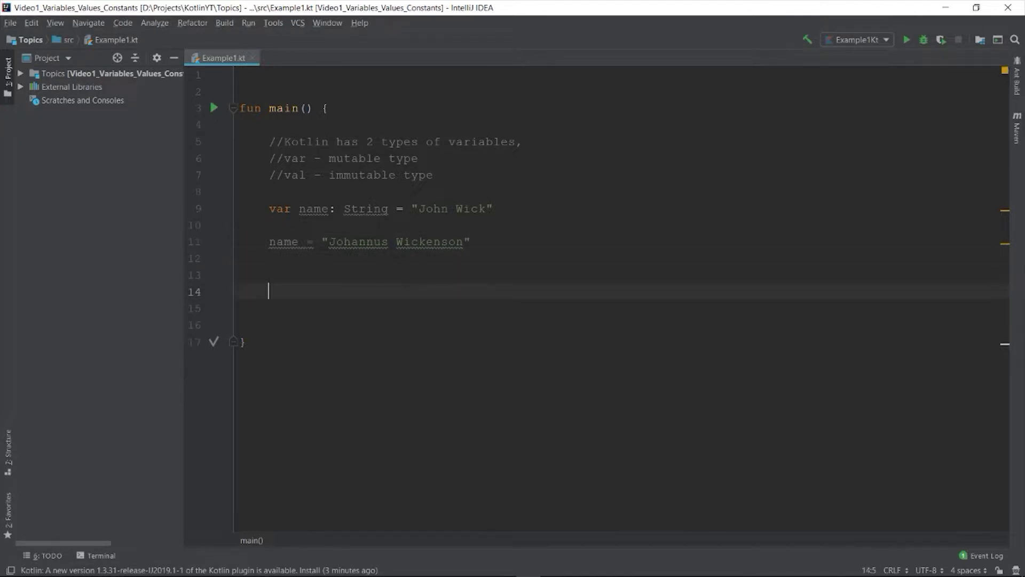
left_click_drag(267, 209, 470, 242)
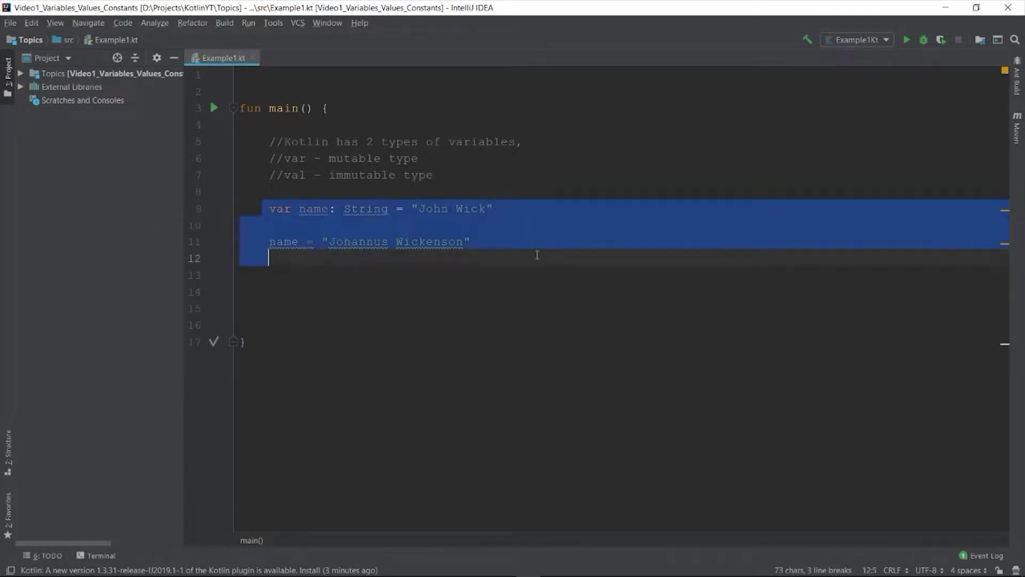
key("Right")
left_click(292, 242)
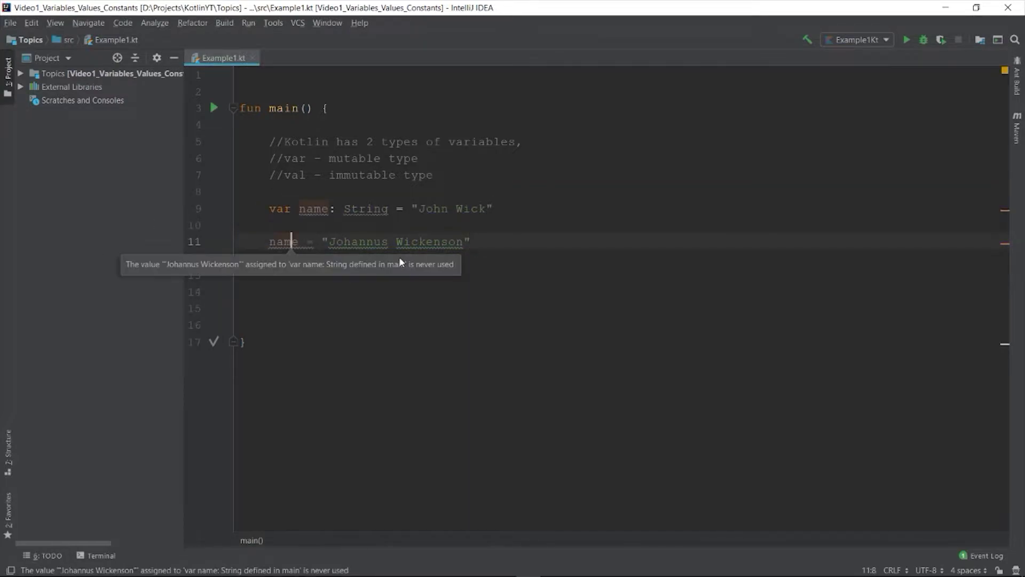
left_click_drag(328, 108, 391, 277)
left_click(391, 277)
type("println(")
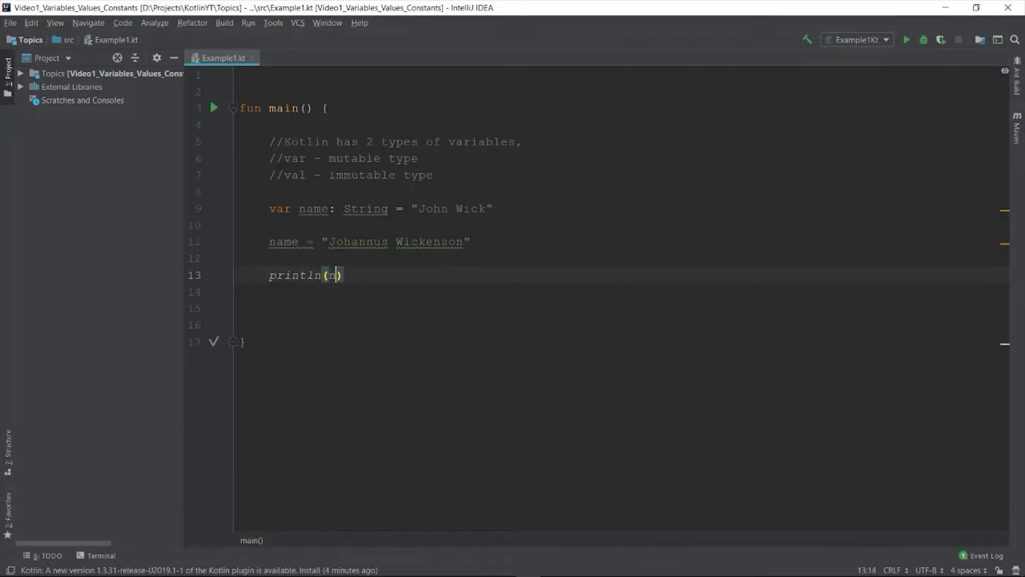
type("name);")
- Remove the trailing semicolon after println and run Example1Kt with Shift+F10
key("BackSpace")
key("Down")
key("Down")
key("shift+F10")
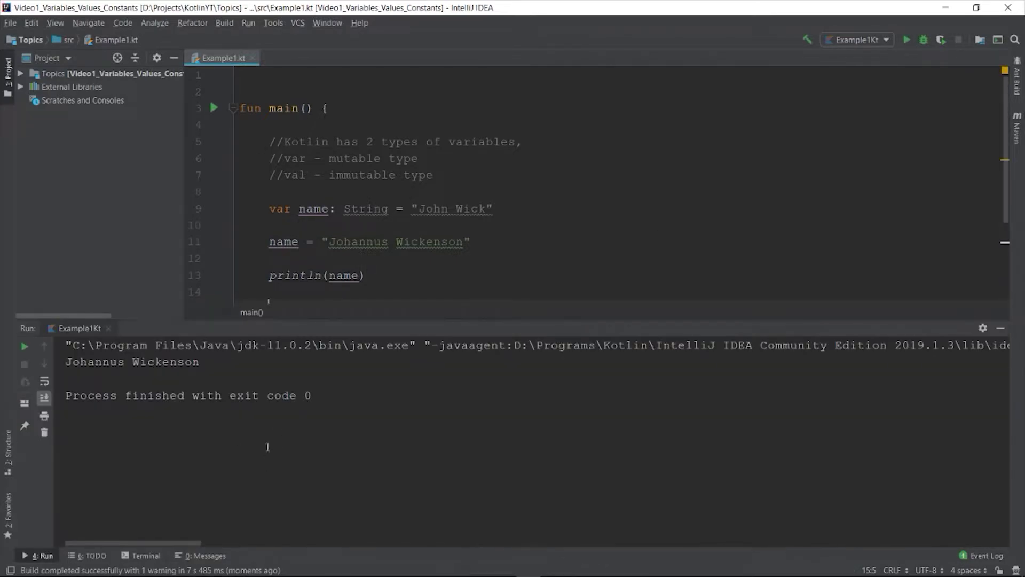
left_click_drag(201, 361, 121, 372)
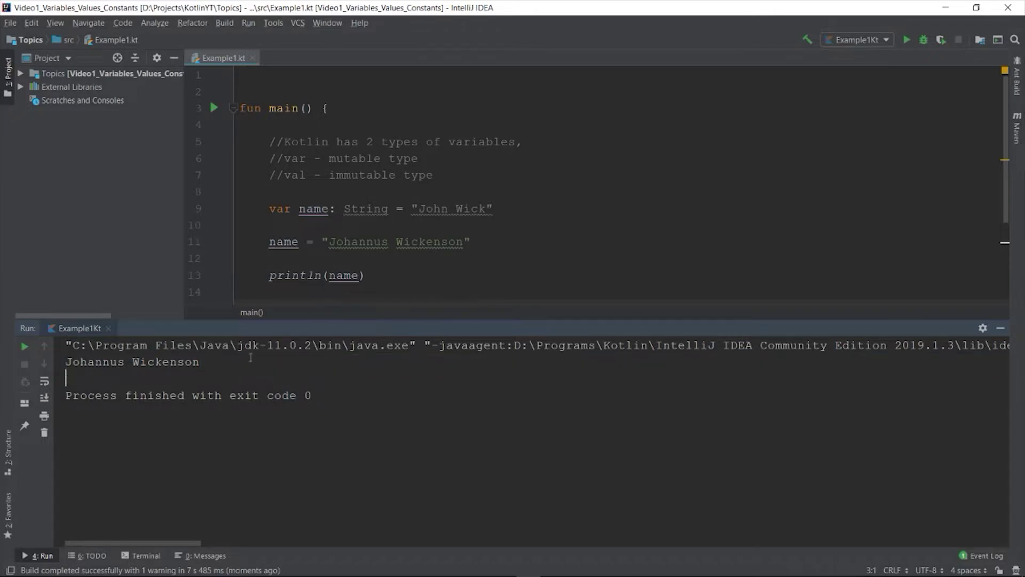
left_click_drag(204, 361, 65, 362)
left_click(439, 231)
left_click(117, 444)
double_click(168, 360)
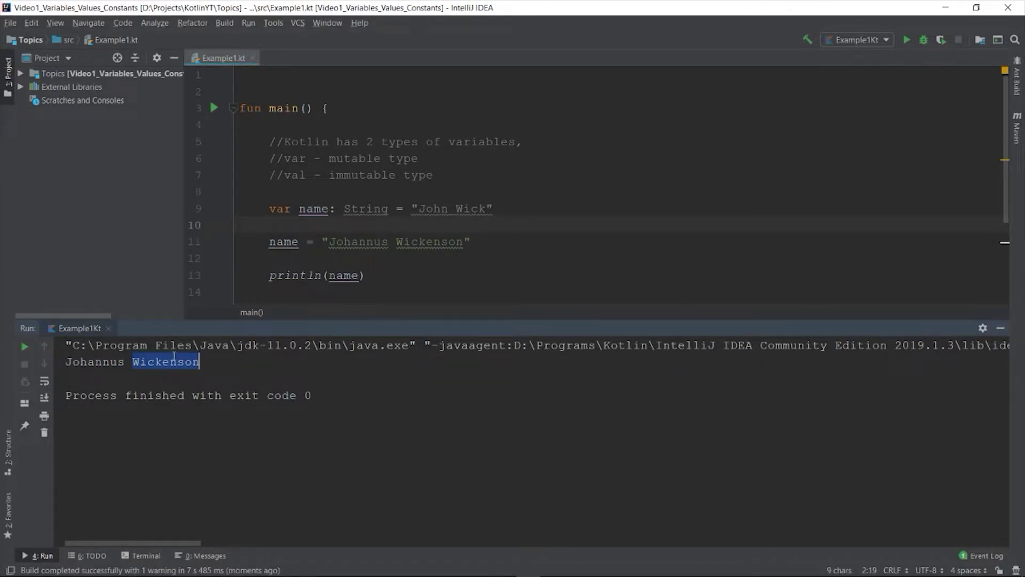
left_click(460, 280)
scroll(456, 272, "down", 2)
- Declare val job: String = "Assasin" below the print statement
key("Return")
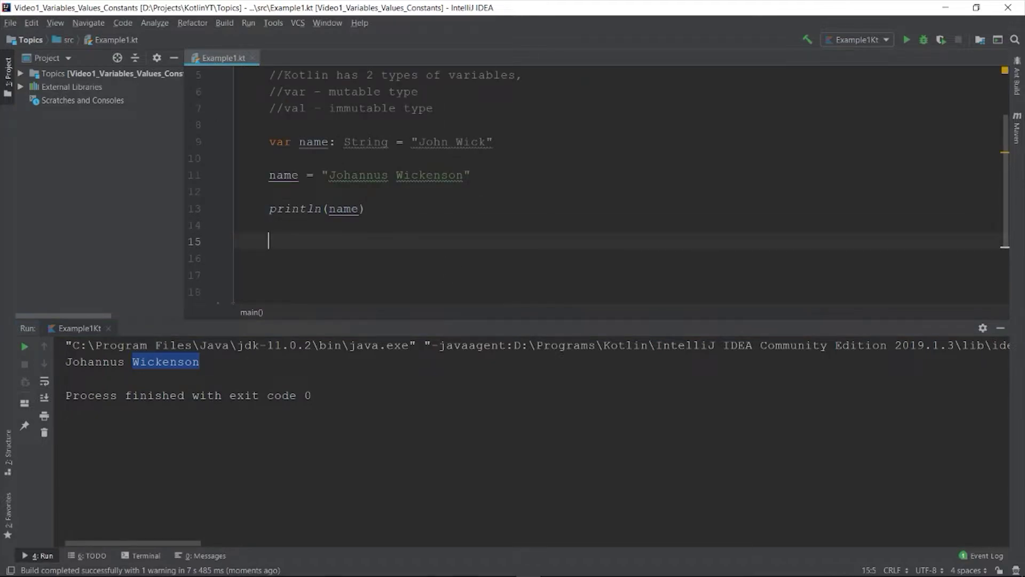
key("Return")
type("va")
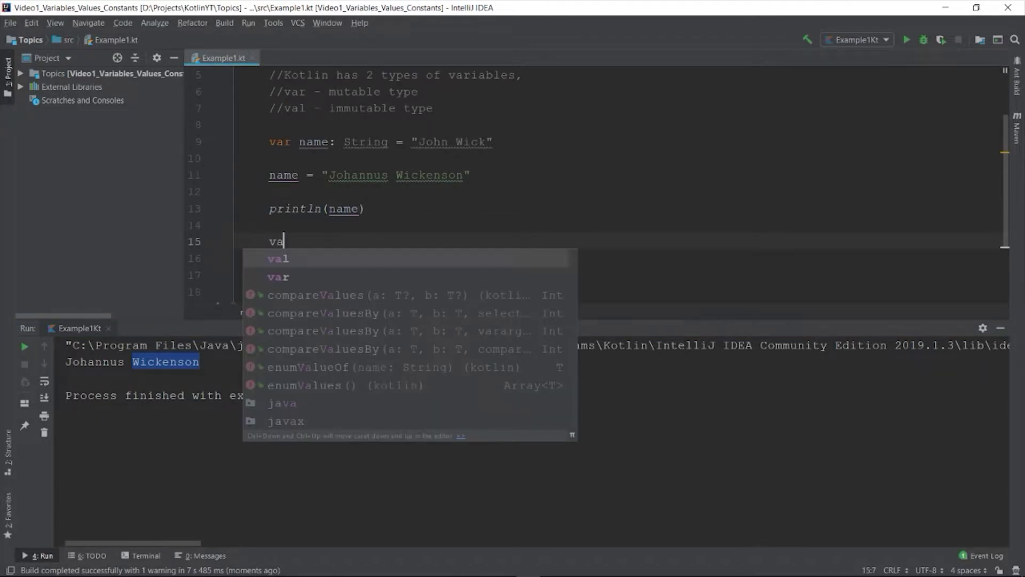
type("l job: String = \"Assasin")
key("End")
key("Return")
key("Return")
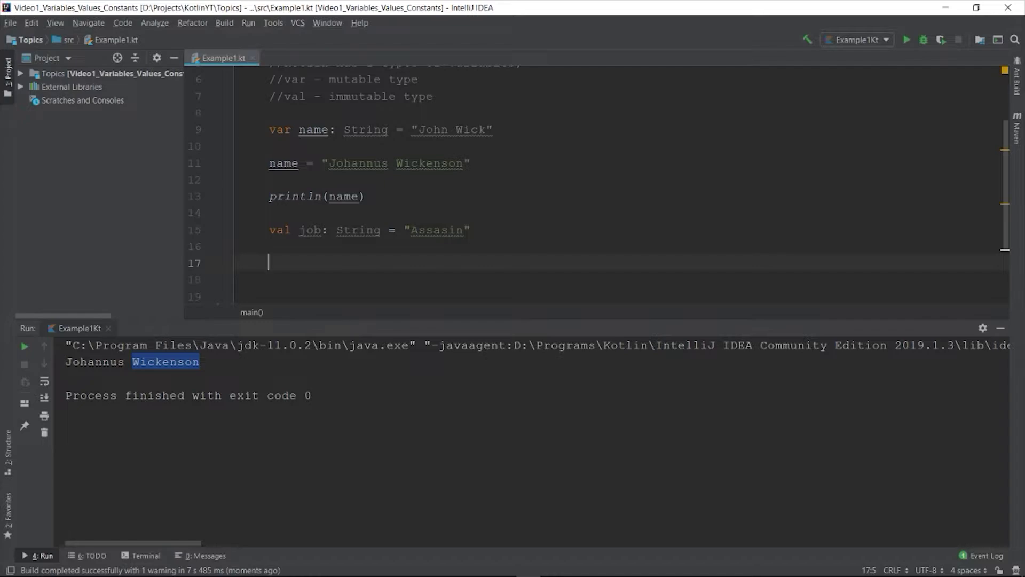
type("job = \"Husband")
- Add job = "Husband" and compare it against the val immutable comment
key("shift+Return")
scroll(468, 207, "down", 2)
left_click(244, 246)
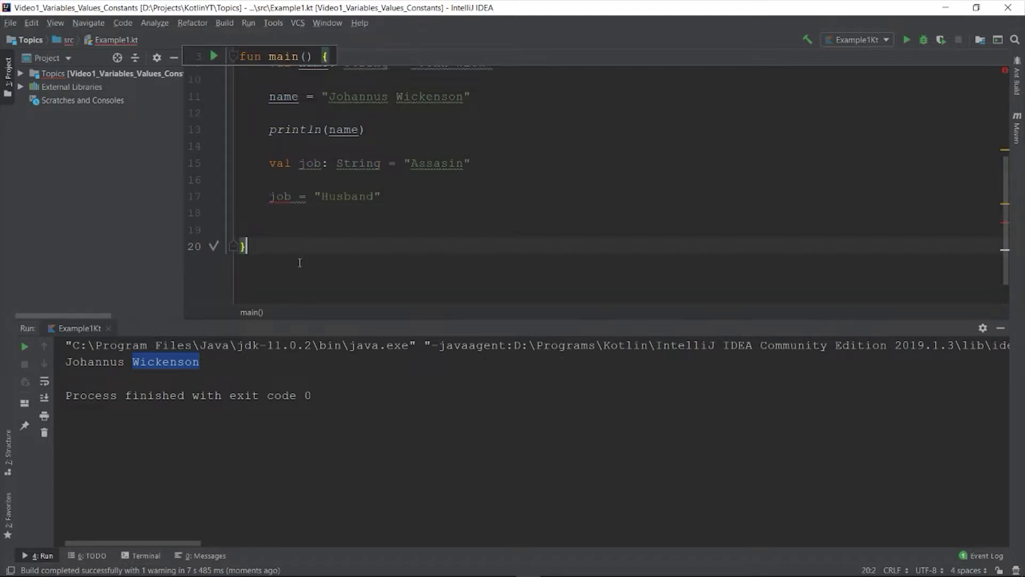
left_click(999, 327)
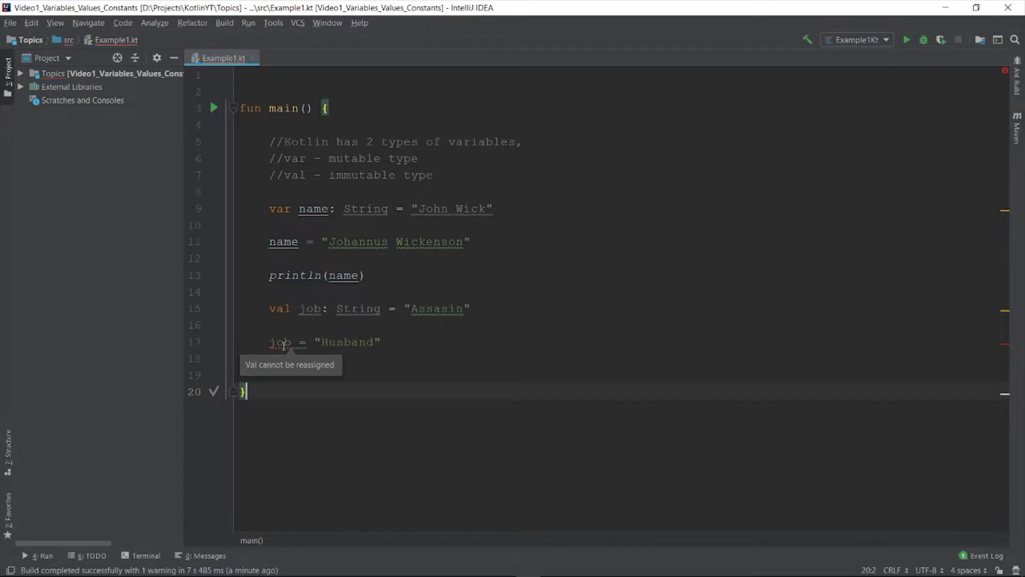
mouse_move(281, 341)
double_click(362, 174)
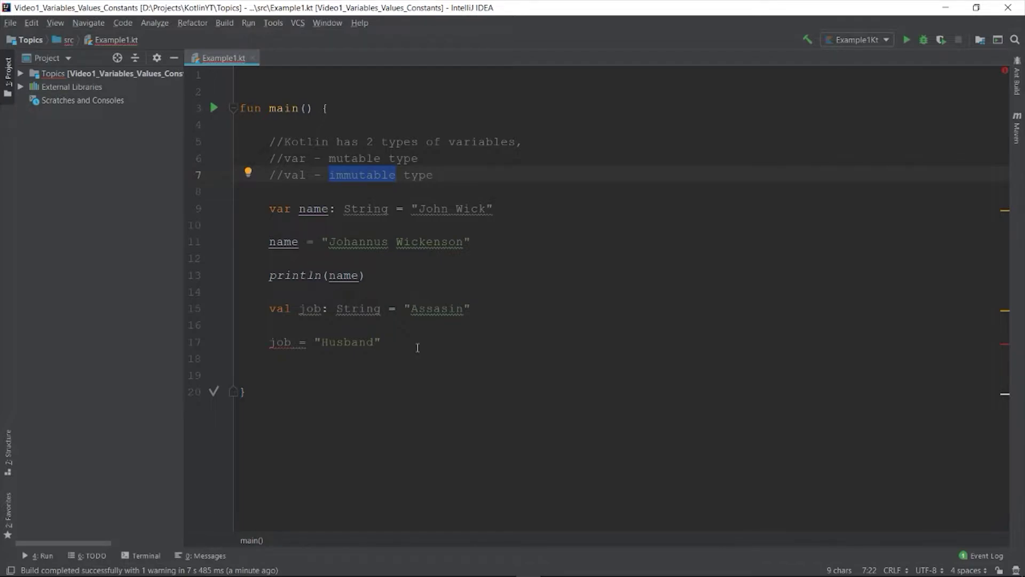
double_click(283, 213)
left_click(385, 355)
mouse_move(280, 342)
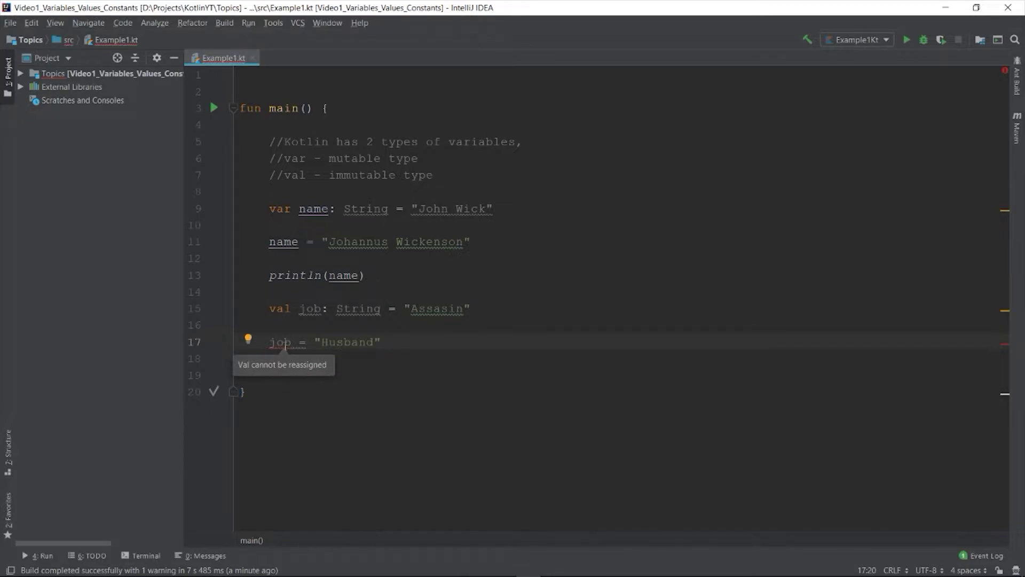
key("Down")
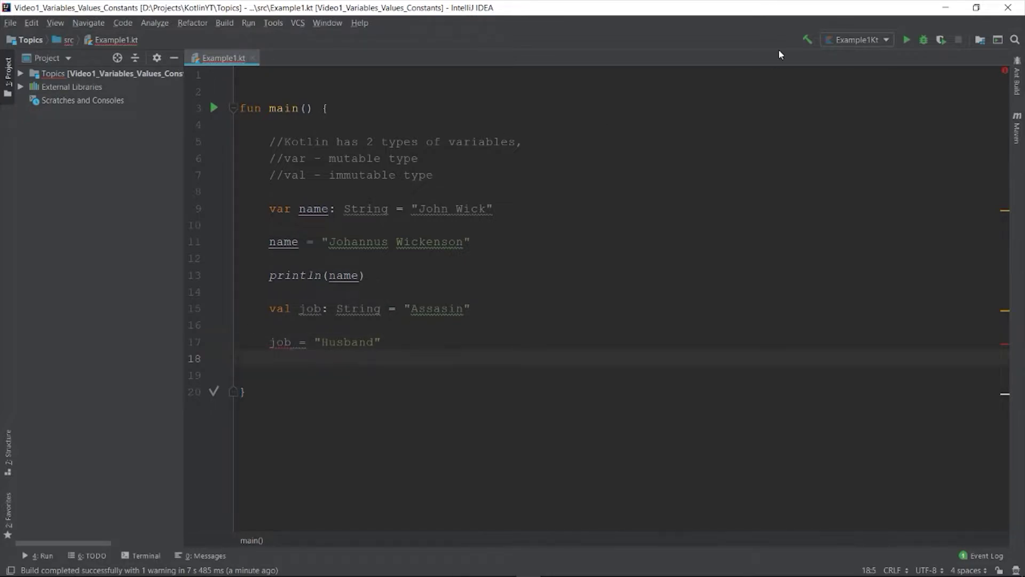
- Build, read the 'Val cannot be reassigned' error, and close the Messages window
left_click(906, 40)
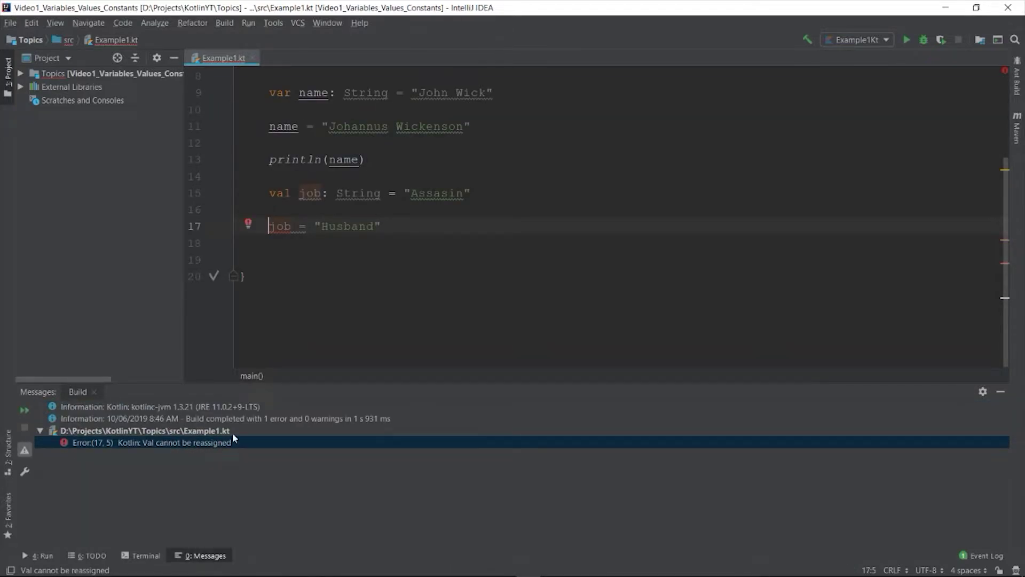
left_click(481, 193)
scroll(640, 241, "up", 2)
scroll(801, 264, "down", 2)
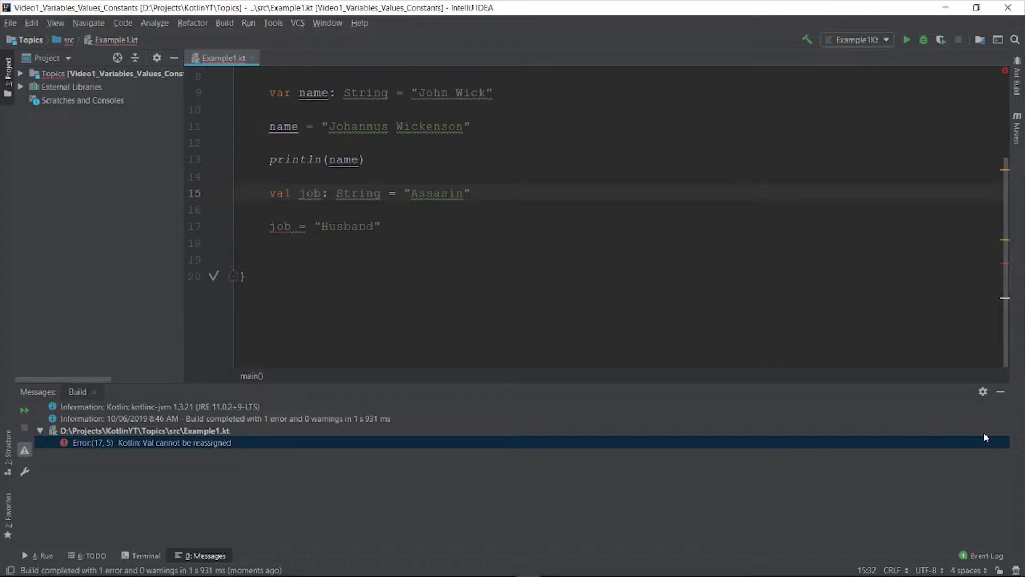
left_click(999, 390)
mouse_move(1004, 343)
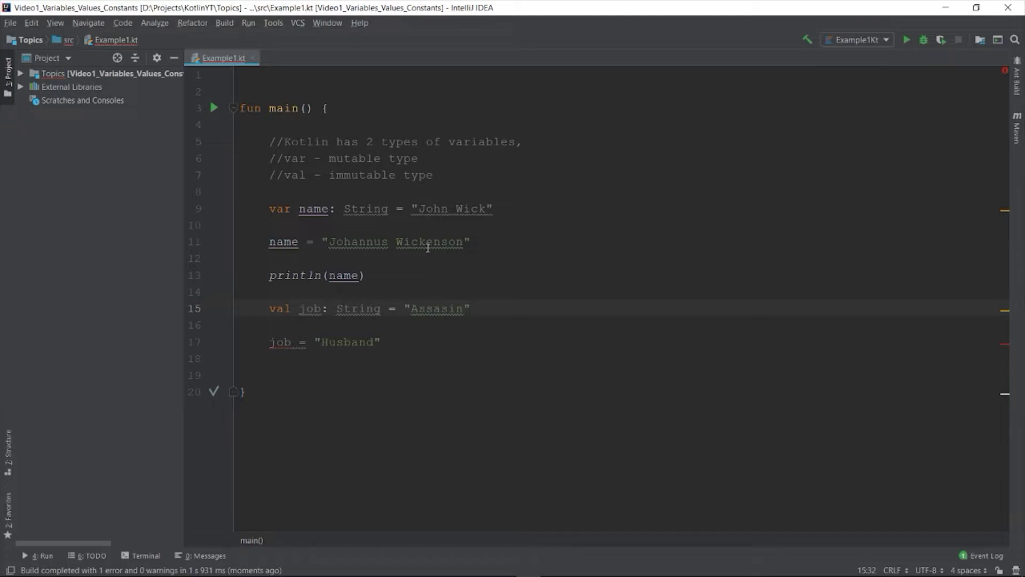
- Add a '//Type inference - ' comment after line 7
mouse_move(430, 242)
left_click(437, 175)
key("Return")
type("//Type inference -")
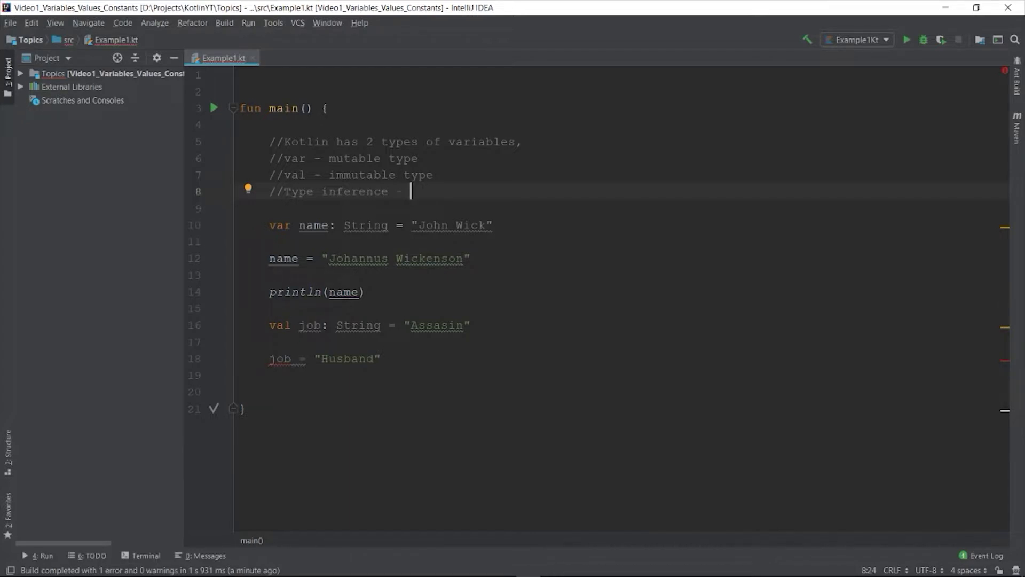
left_click(382, 242)
- Remove the explicit String type, leaving var name = "John Wick"
left_click_drag(264, 225, 494, 226)
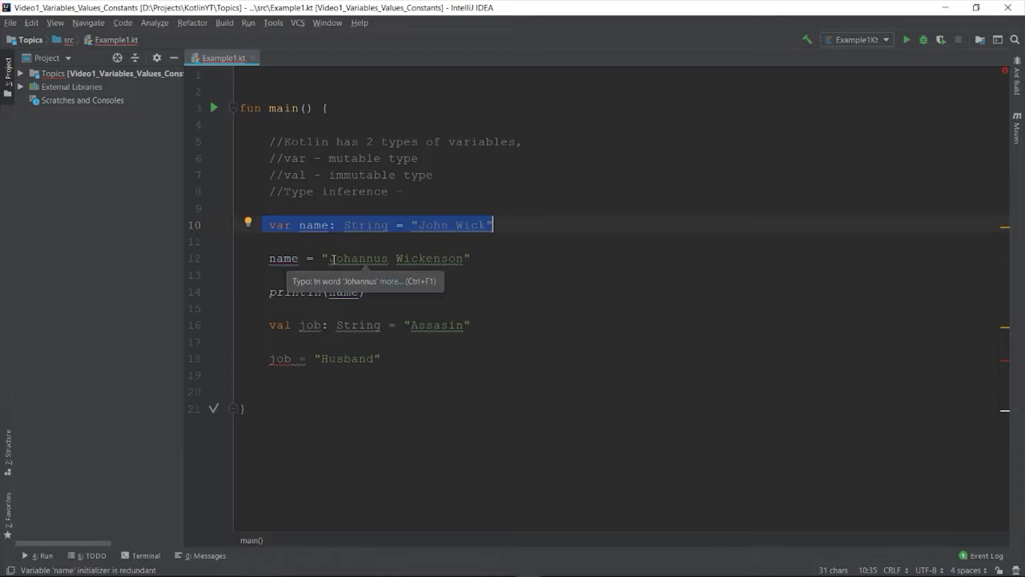
left_click(452, 239)
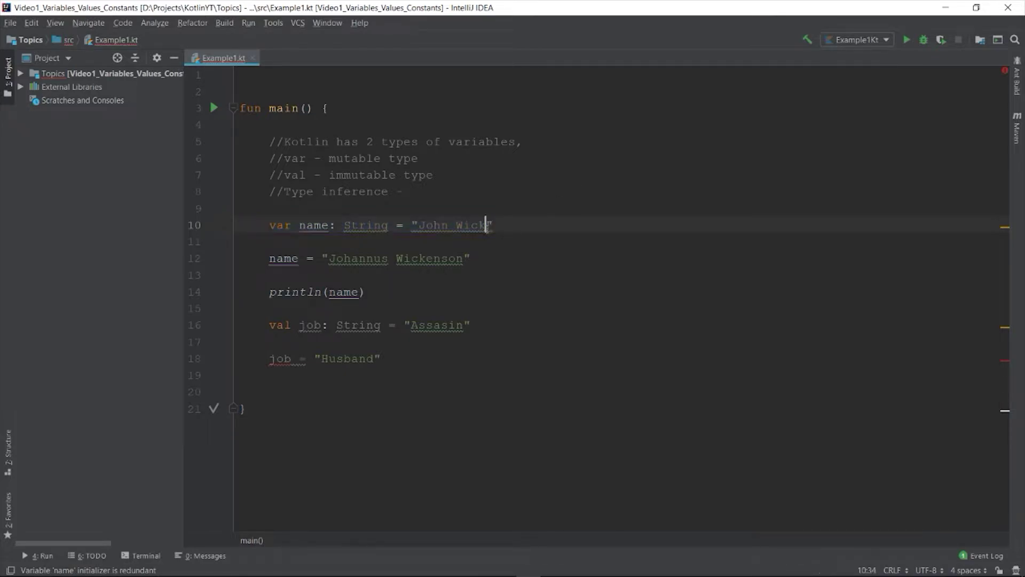
left_click_drag(413, 225, 492, 226)
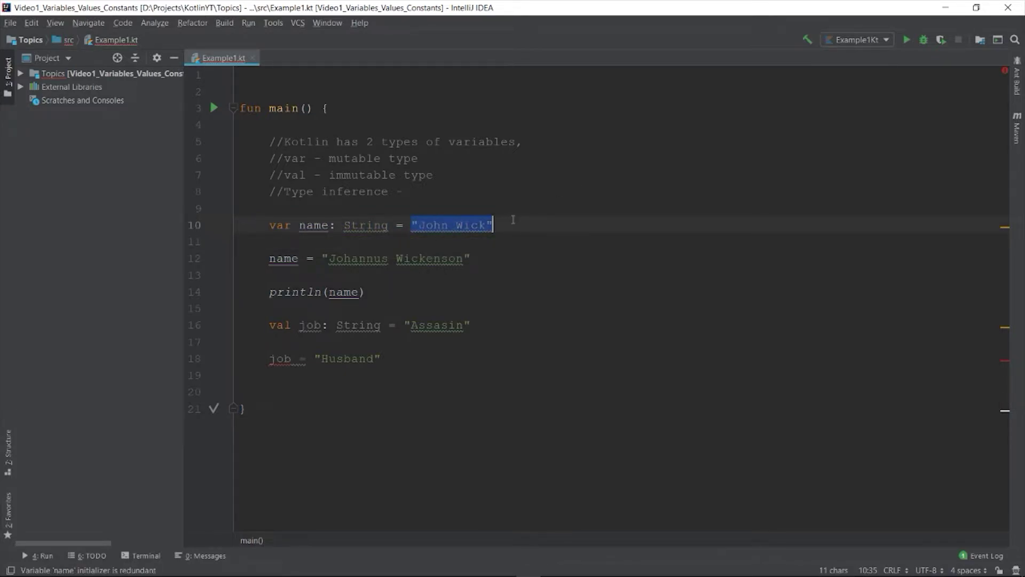
left_click(427, 239)
left_click_drag(412, 225, 418, 226)
left_click(490, 225)
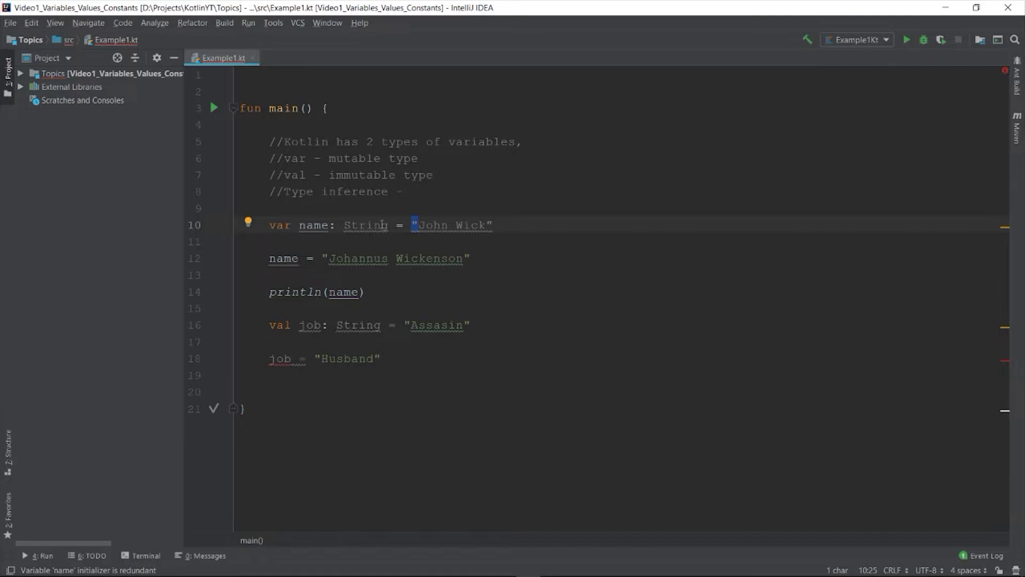
double_click(362, 225)
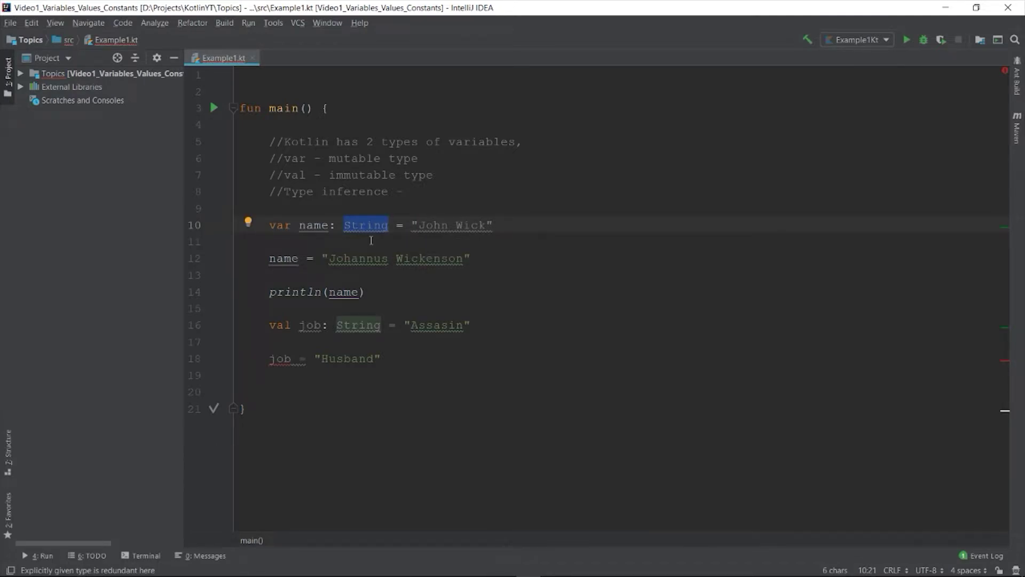
key("BackSpace")
key("BackSpace")
key("BackSpace")
left_click(245, 242)
- Select the name reassignment on line 12 and the "John Wick" value on line 10
left_click(404, 292)
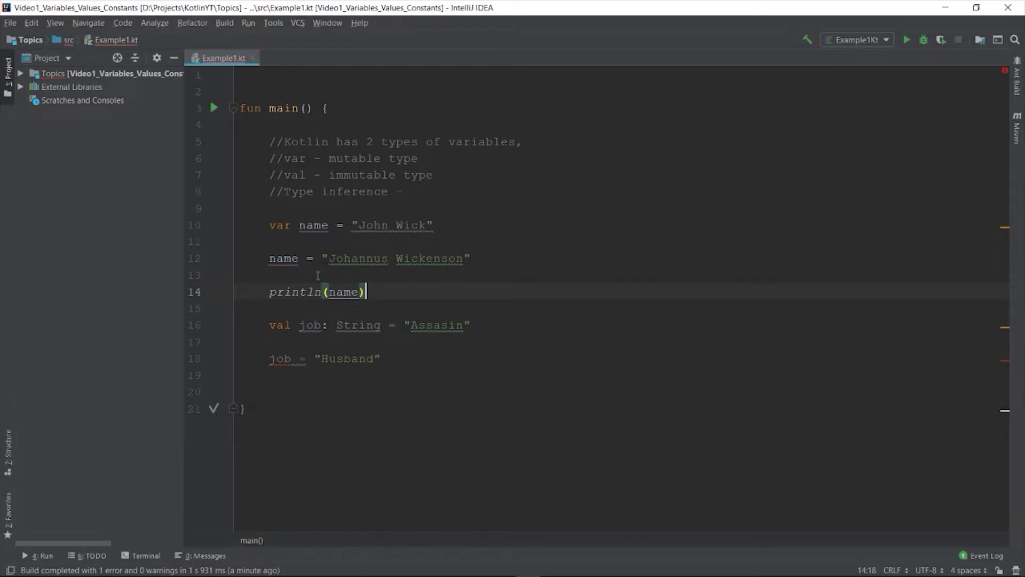
left_click_drag(269, 257, 549, 255)
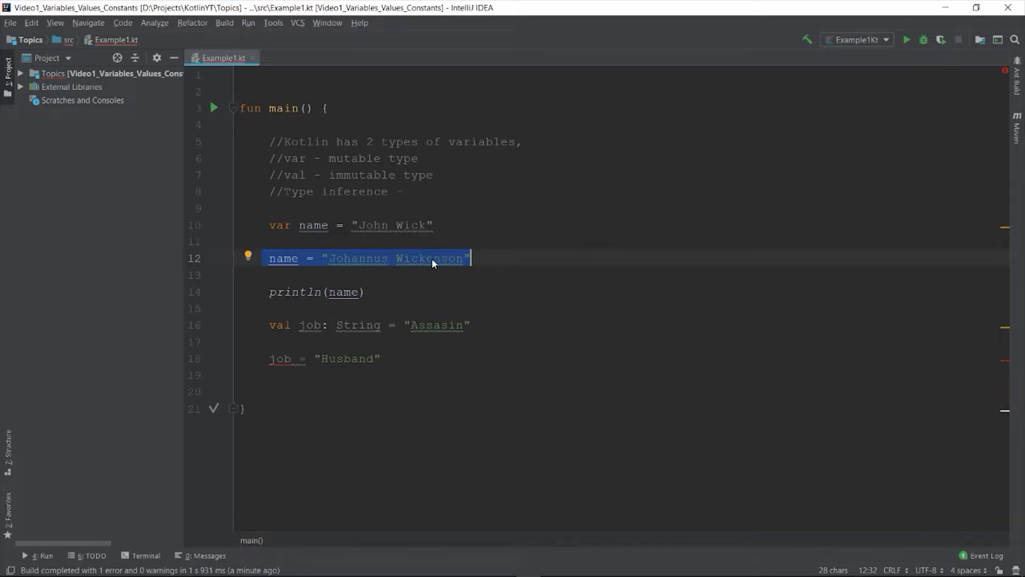
left_click(497, 273)
left_click_drag(496, 275, 204, 255)
left_click(248, 240)
left_click_drag(352, 225, 455, 223)
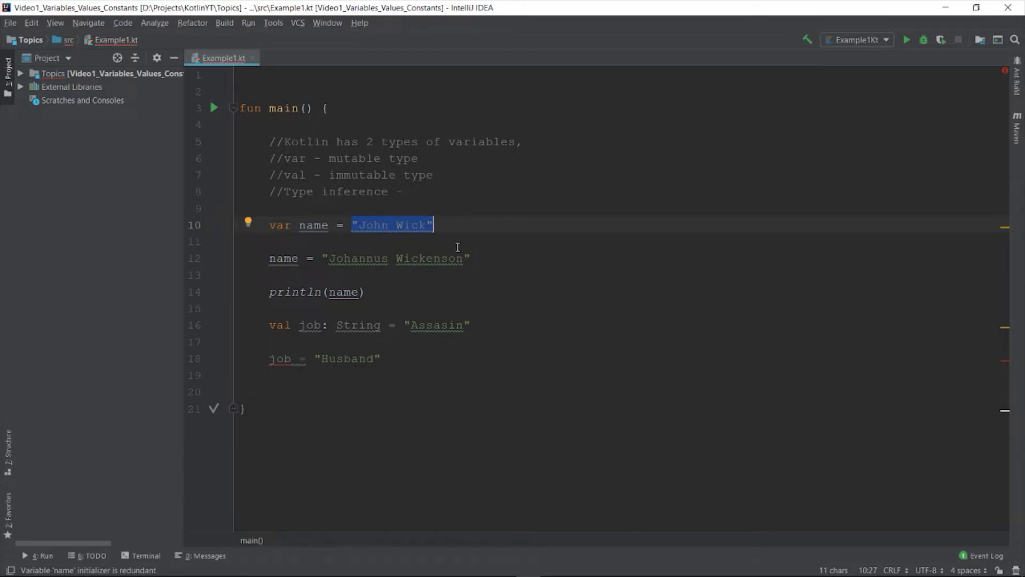
- Delete job = "Husband" and merge the name lines into var name = "Johannus Wickenson"
left_click_drag(416, 358, 189, 356)
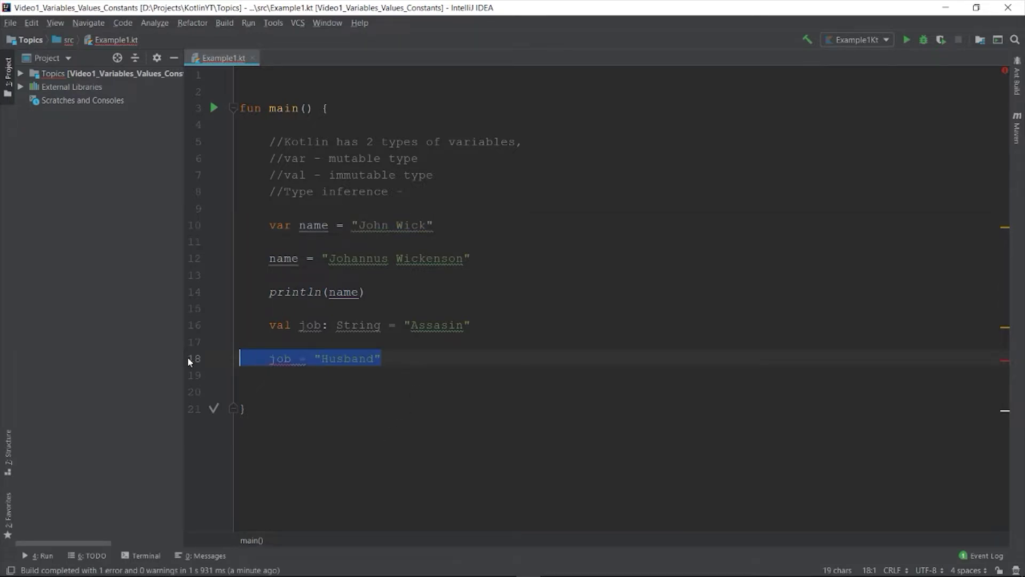
key("Delete")
left_click_drag(319, 259, 329, 225)
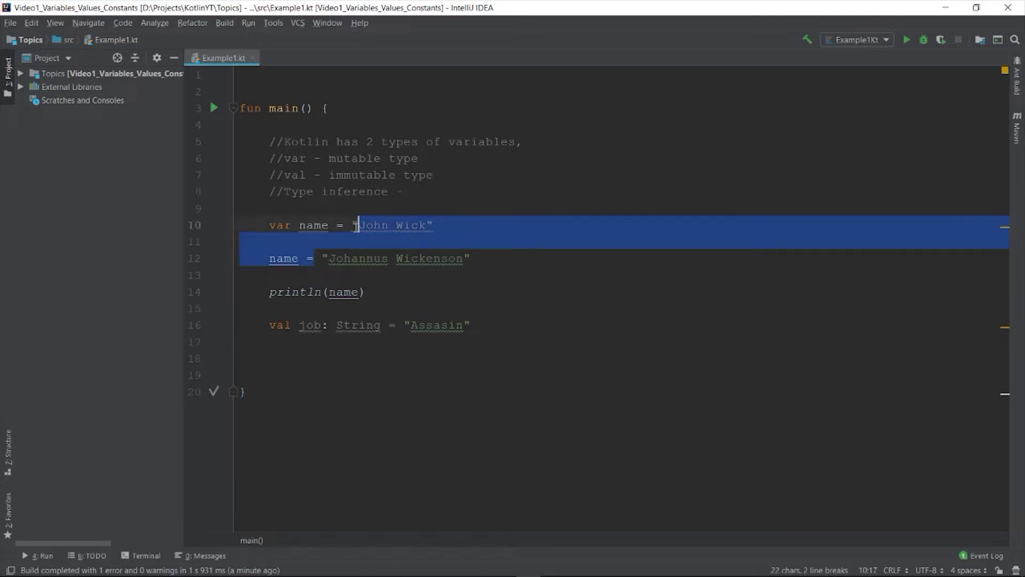
key("Delete")
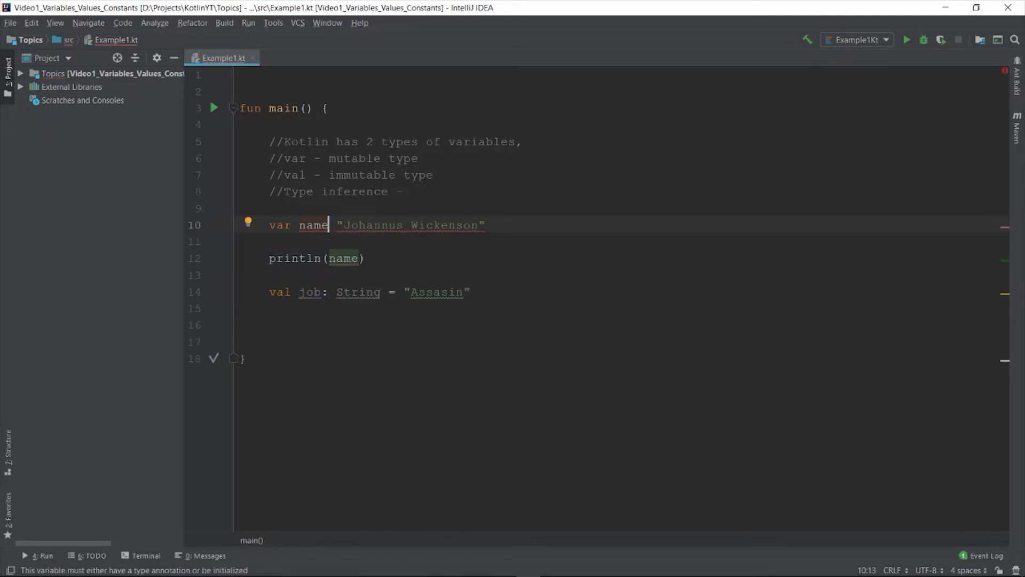
type("=")
- Insert blank lines between the merged declaration and println
key("Down")
left_click(371, 326)
left_click(411, 240)
key("Return")
key("Return")
key("Return")
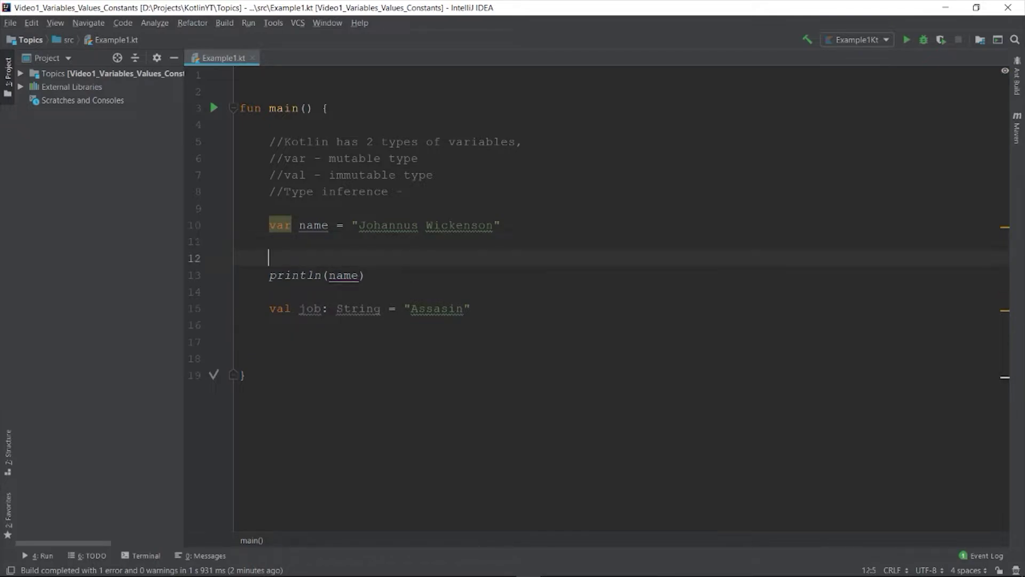
left_click(325, 108)
- Replace main's body with comments 'Basic data types in Kotlin' and 'String, Numbers (Integer, Long, Short, Double, Float)'
left_click_drag(481, 344, 223, 126)
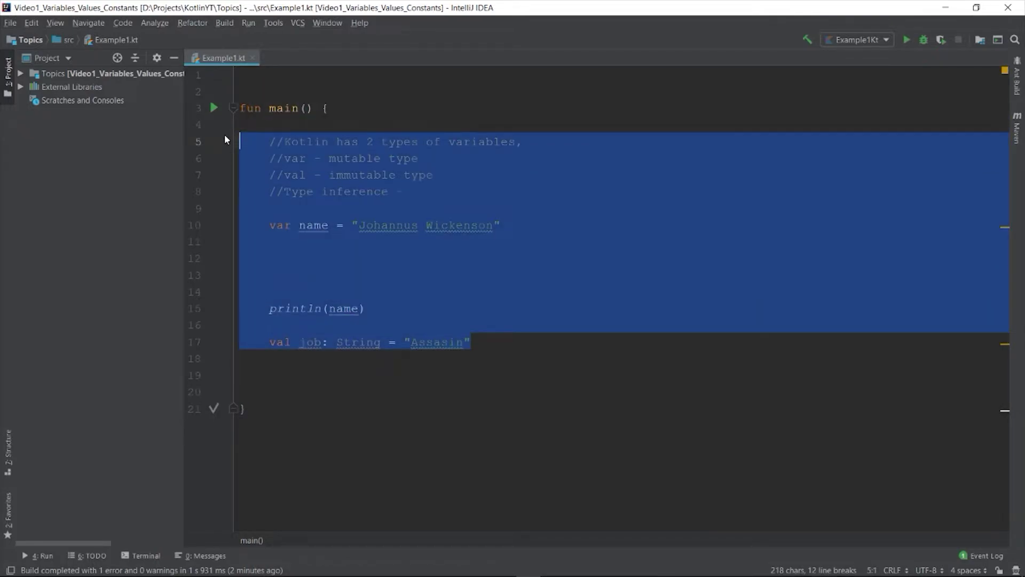
key("Delete")
key("Return")
type("//Basic data types in Kotlin")
key("Return")
key("Return")
type("//String")
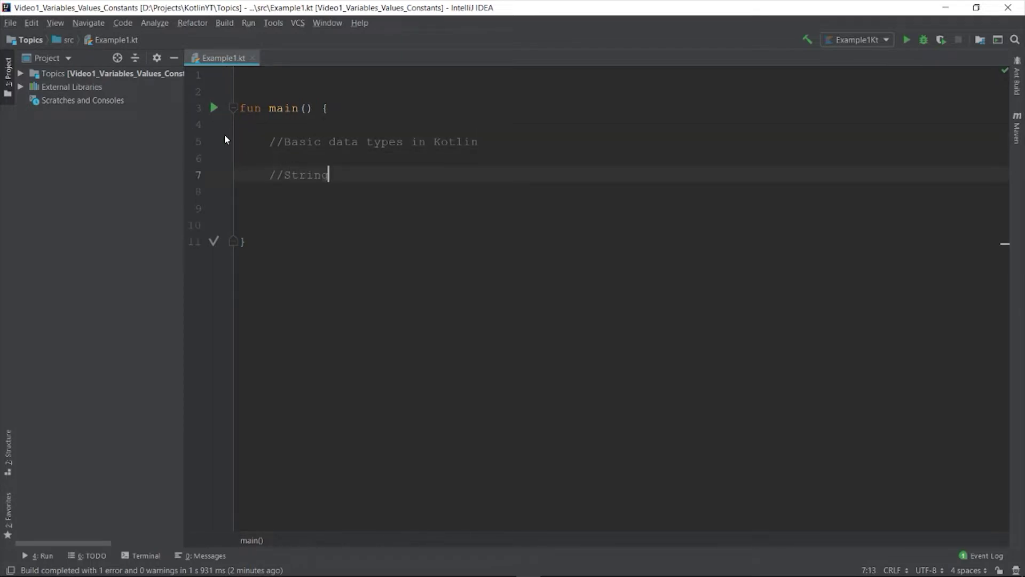
type(",")
type("Numbers (")
type("Integer, ")
type("Long, Short, Doun")
key("BackSpace")
type("ble, Float)")
key("Return")
key("Return")
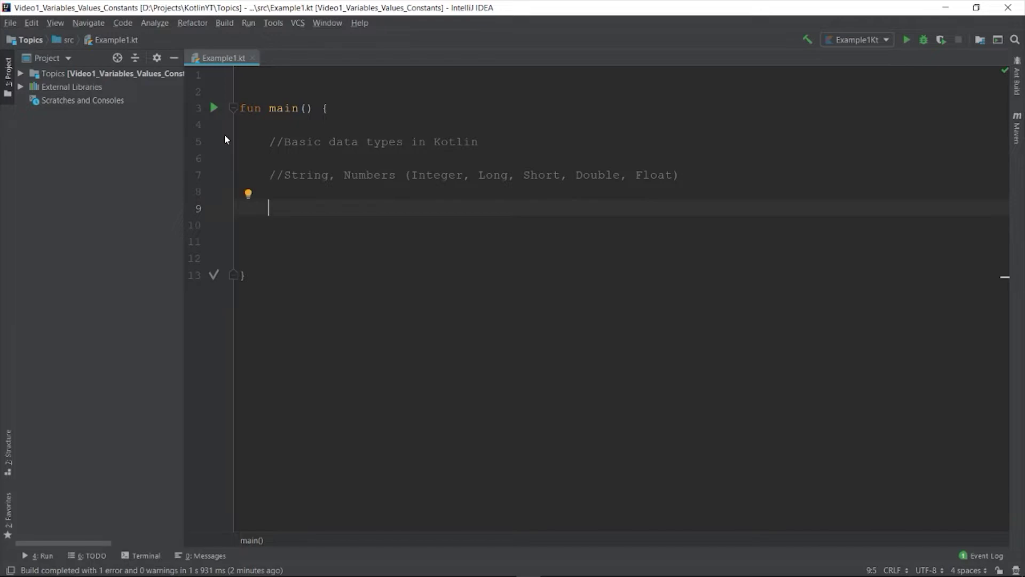
type("var")
type(" age : Integer ")
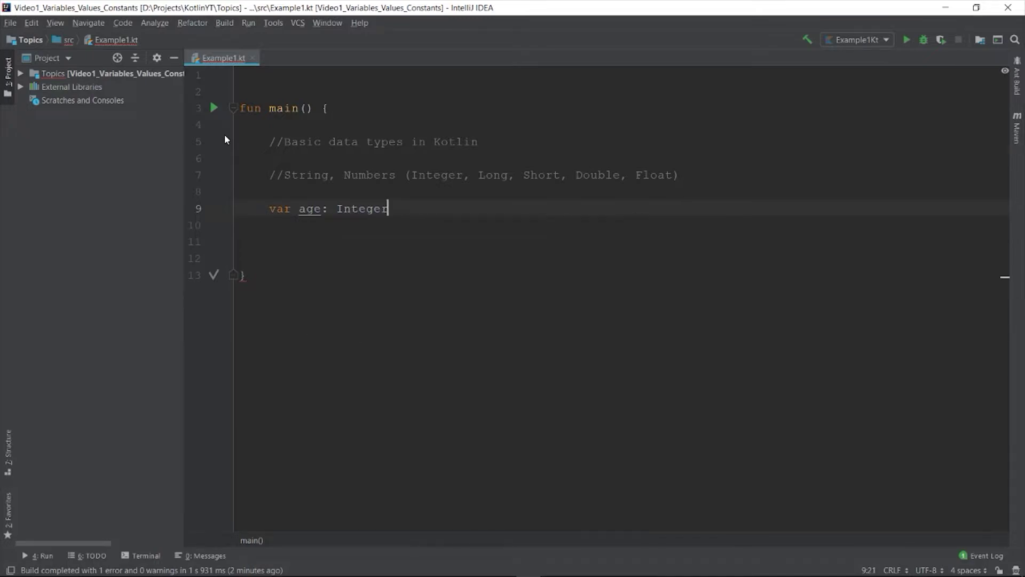
type("= 0")
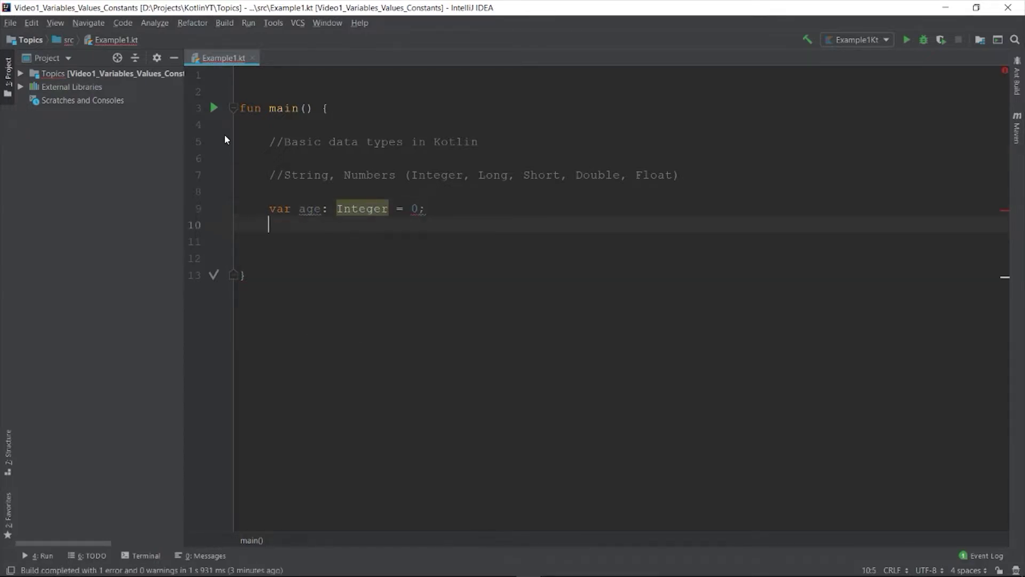
- Give the age declaration an explicit type: var age: Int = 0
left_click(265, 225)
left_click_drag(264, 241, 361, 256)
left_click(240, 257)
mouse_move(414, 209)
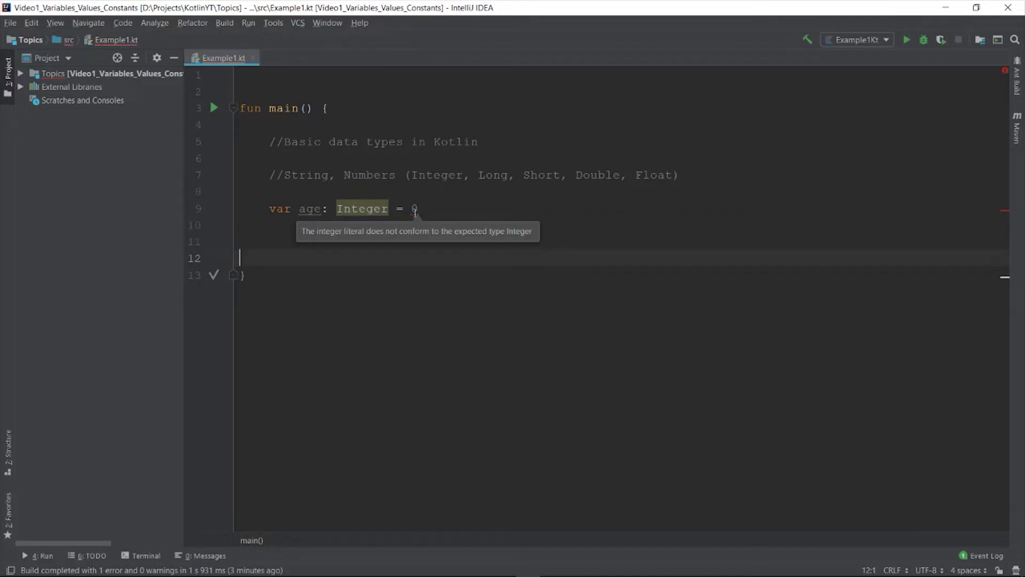
double_click(362, 209)
type("Int")
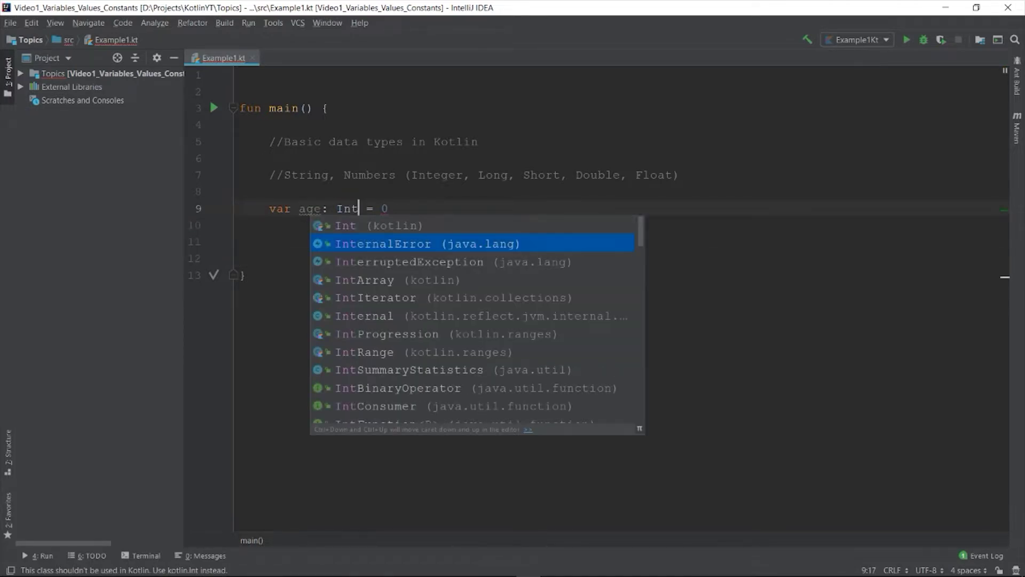
key("Escape")
key("End")
- Declare var name: String with the sample name "John Wick"
key("Return")
type("var name")
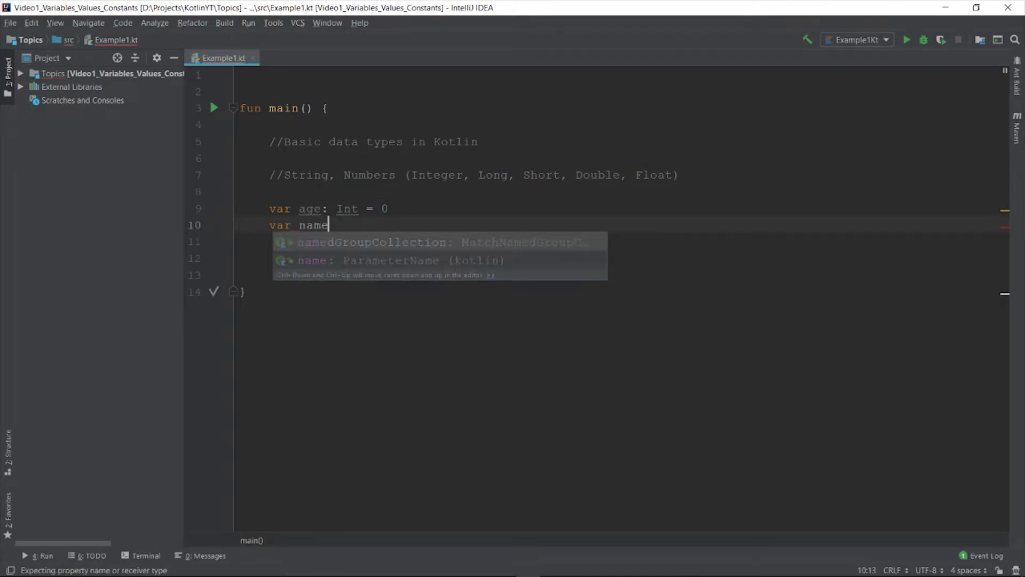
type(": Str")
key("Tab")
type("= \"John Wick")
key("End")
- Declare var grade: Double = 98.7, replacing the stray colon with an equals sign
key("Return")
type("var ")
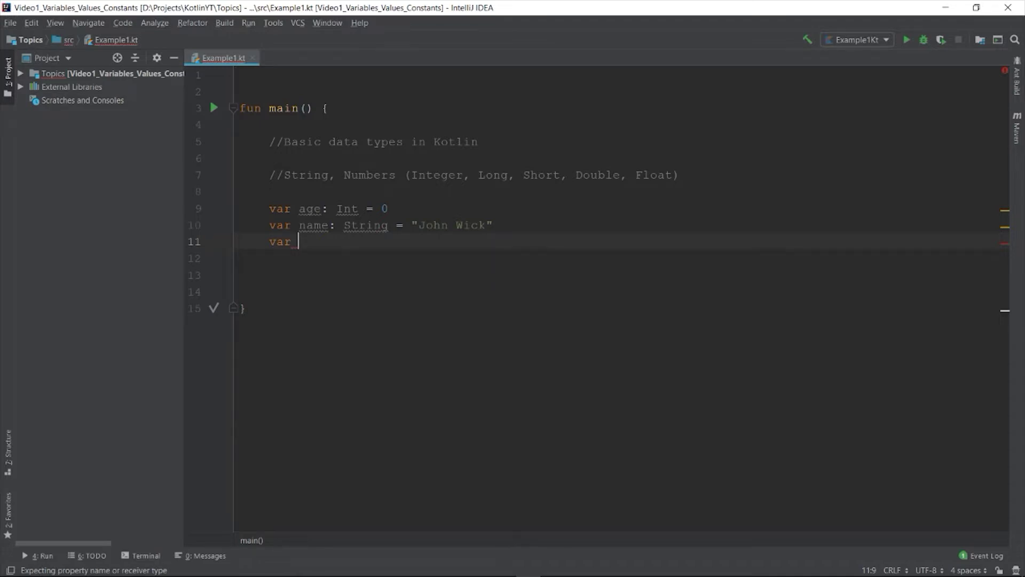
type("grade: 98.7")
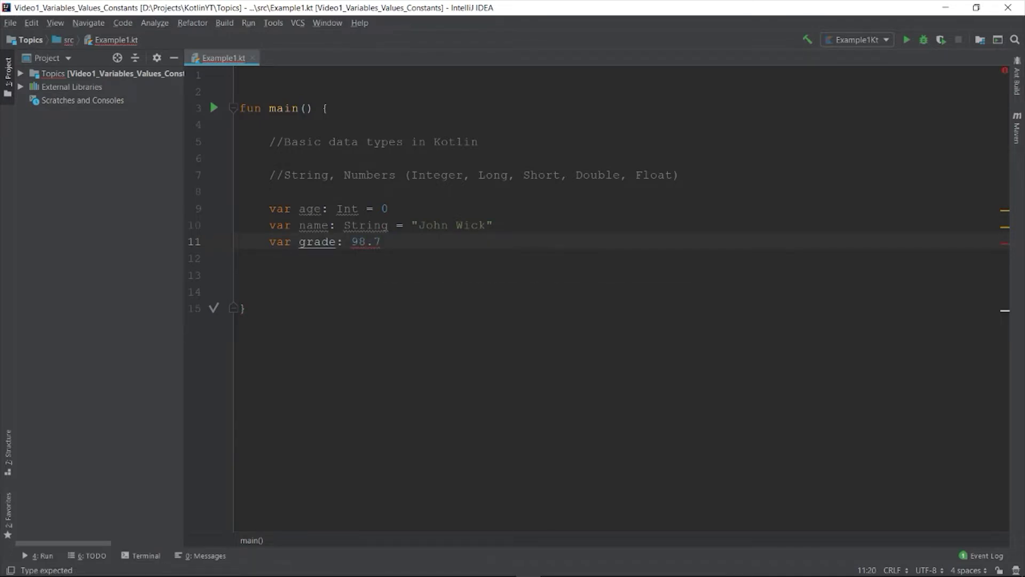
key("Left")
key("Left")
key("Left")
key("Left")
type("Double:")
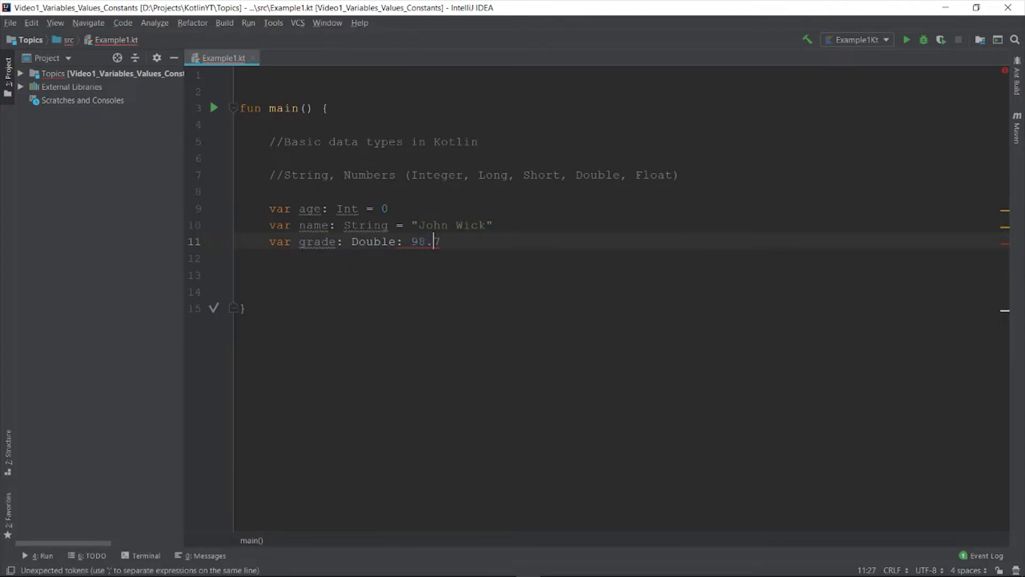
key("Right")
key("Left")
key("Left")
key("Left")
key("BackSpace")
type("=")
left_click(269, 275)
type("var ")
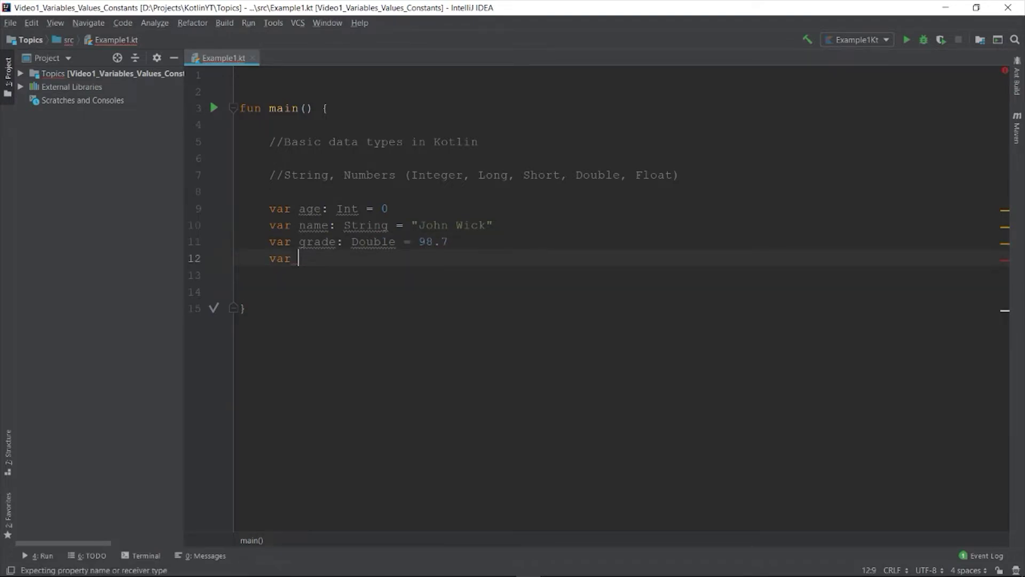
type("score: fl")
- Declare var score: Float = 78.90F in main, adding the F suffix to clear the error
key("BackSpace")
key("BackSpace")
type("Float = 78.90")
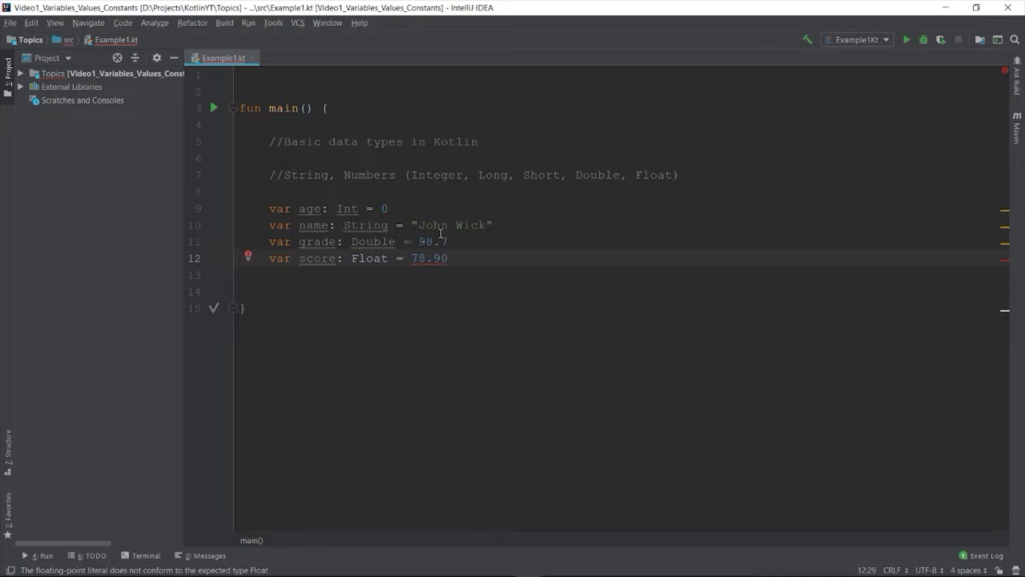
type("F")
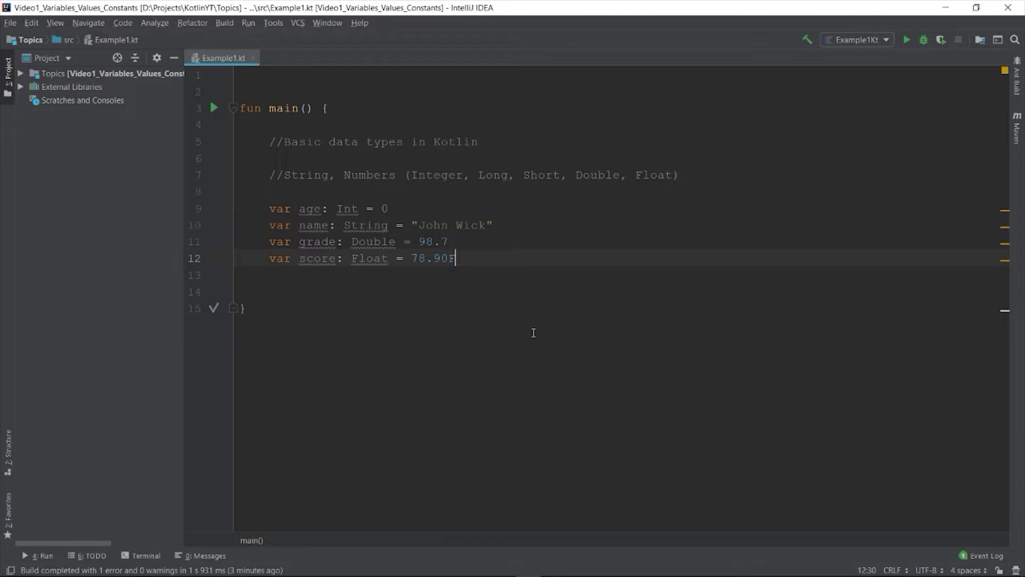
left_click(549, 302)
left_click(481, 275)
- Highlight the existing grade value 98.7 and the Int, String and Double types
left_click_drag(419, 241, 458, 240)
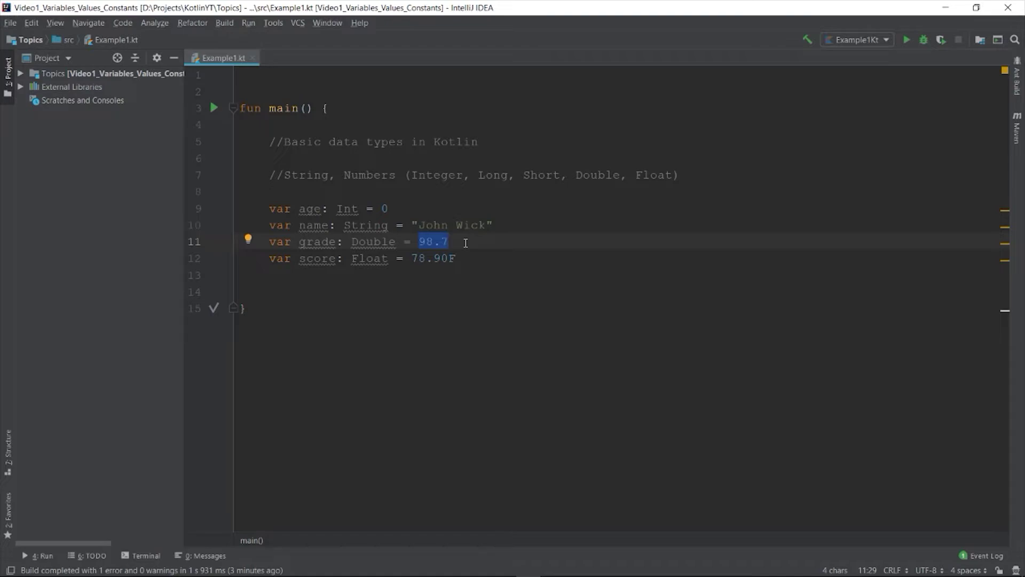
left_click(489, 226)
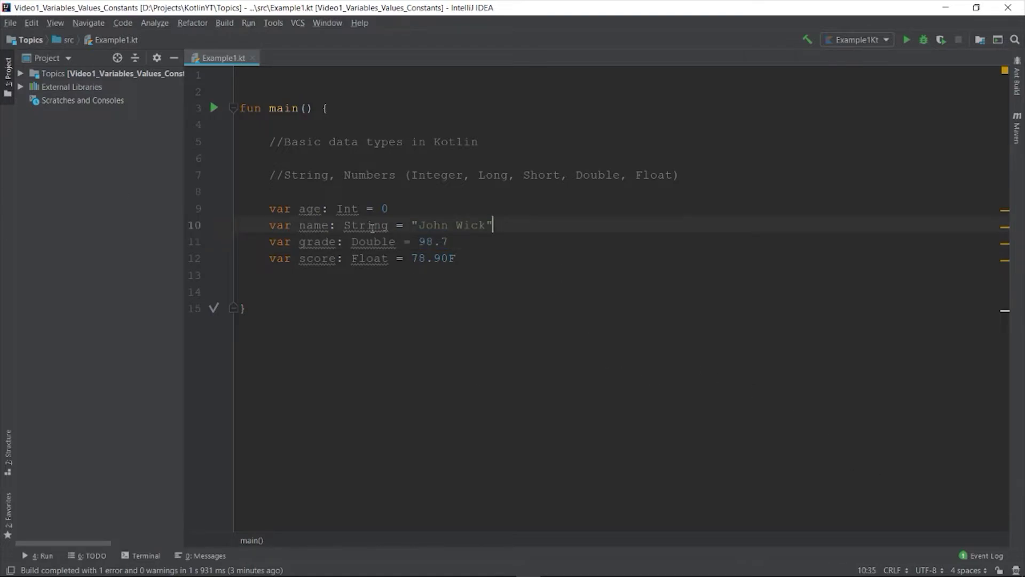
left_click(344, 209)
double_click(347, 208)
double_click(366, 225)
double_click(373, 242)
key("ctrl+w")
left_click(485, 225)
double_click(493, 174)
double_click(542, 174)
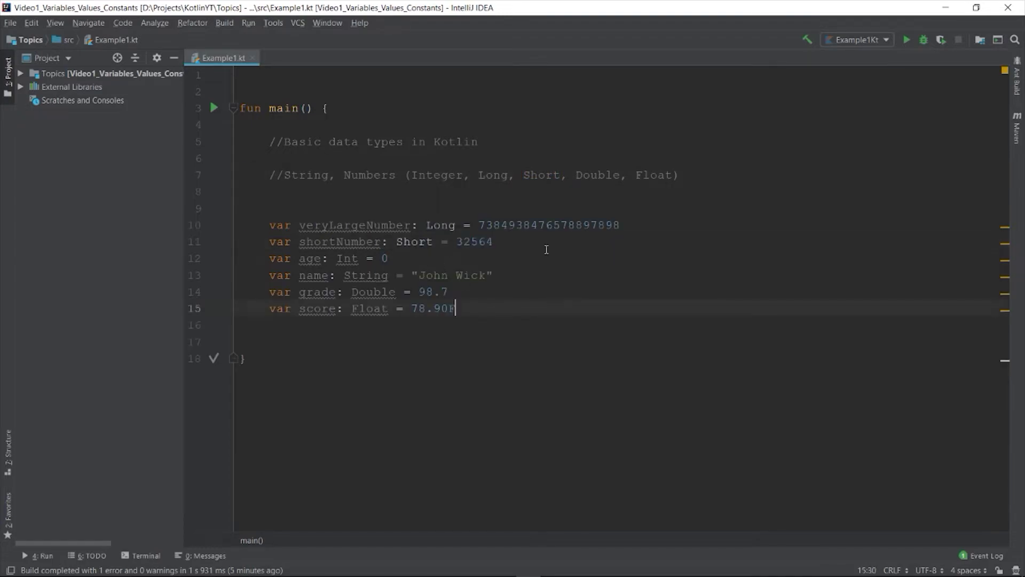
key("Return")
key("Return")
key("Return")
left_click(488, 341)
type("var ")
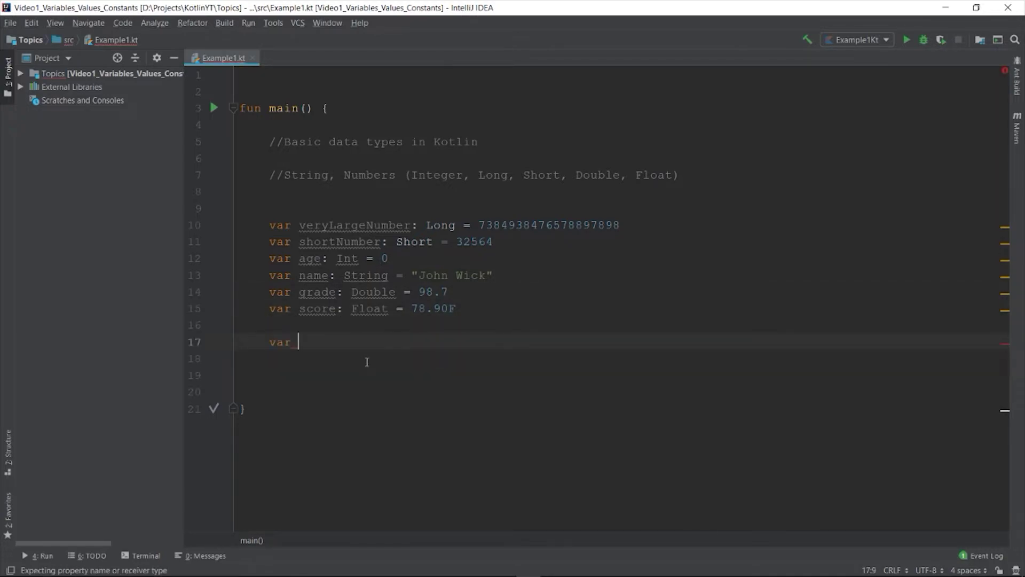
type("hourlyPay = ")
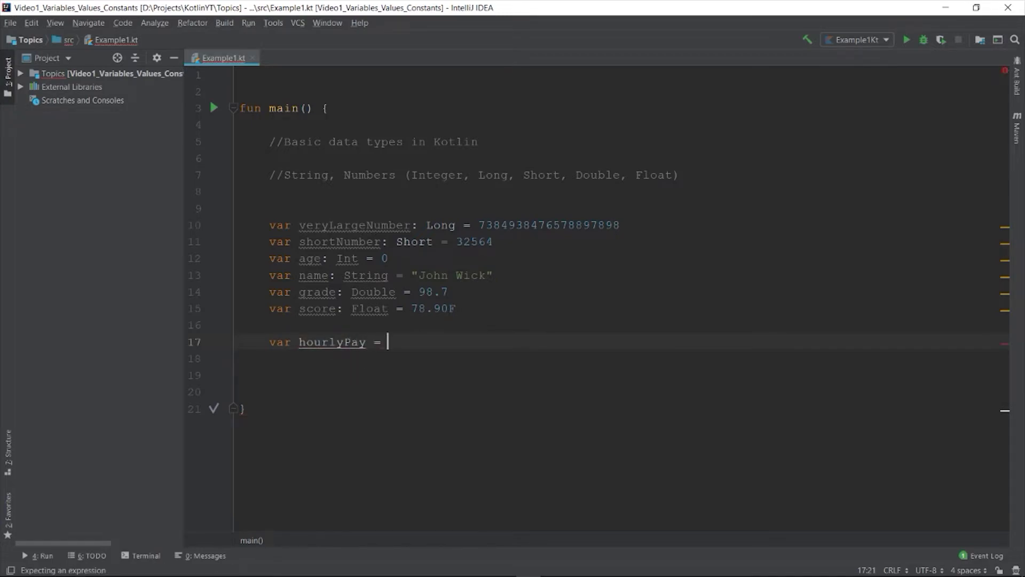
type("90")
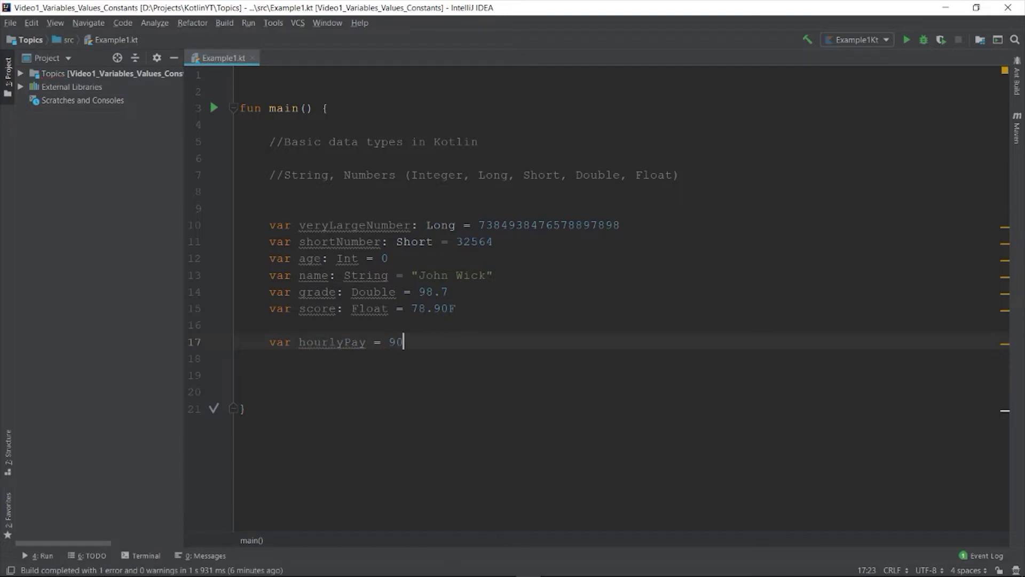
- Declare hourlyPay = 90 and hoursWork = 78 and start the grossPay formula
key("Return")
type("var hoursWork = ")
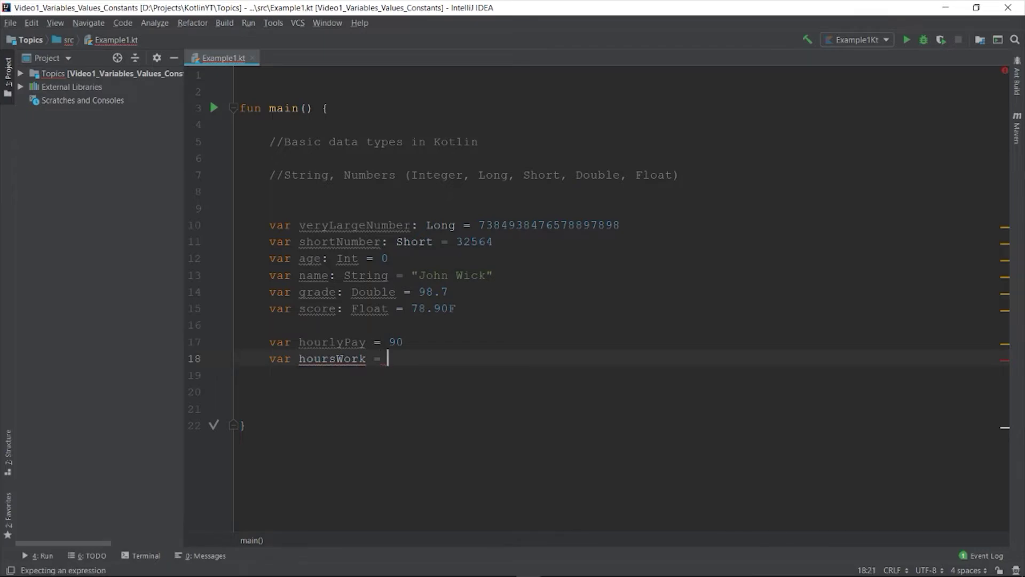
type("39")
key("Return")
key("Return")
type("var grossPay = hourlyPay")
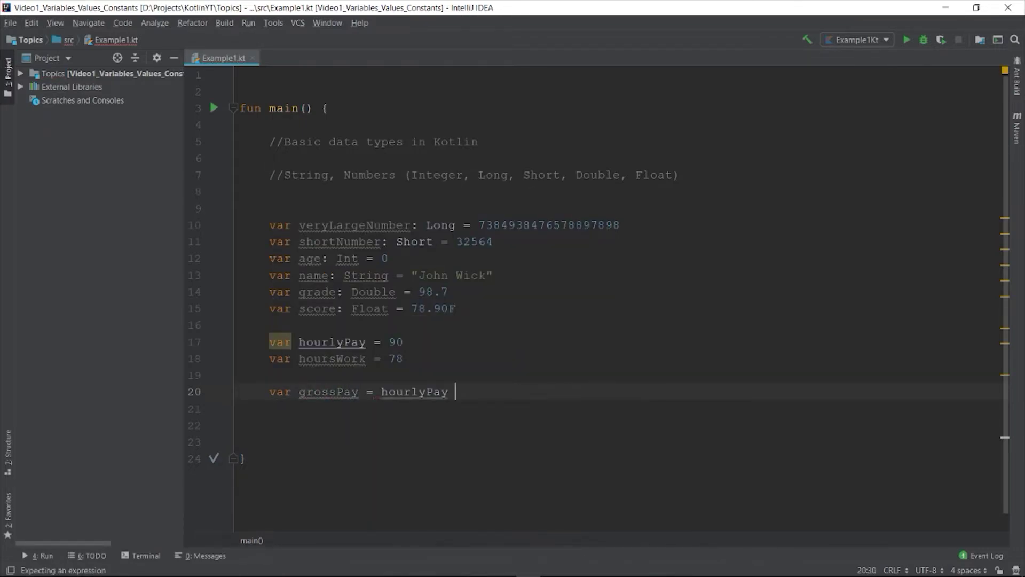
type("* hour")
key("Tab")
key("Return")
key("Return")
type("prin")
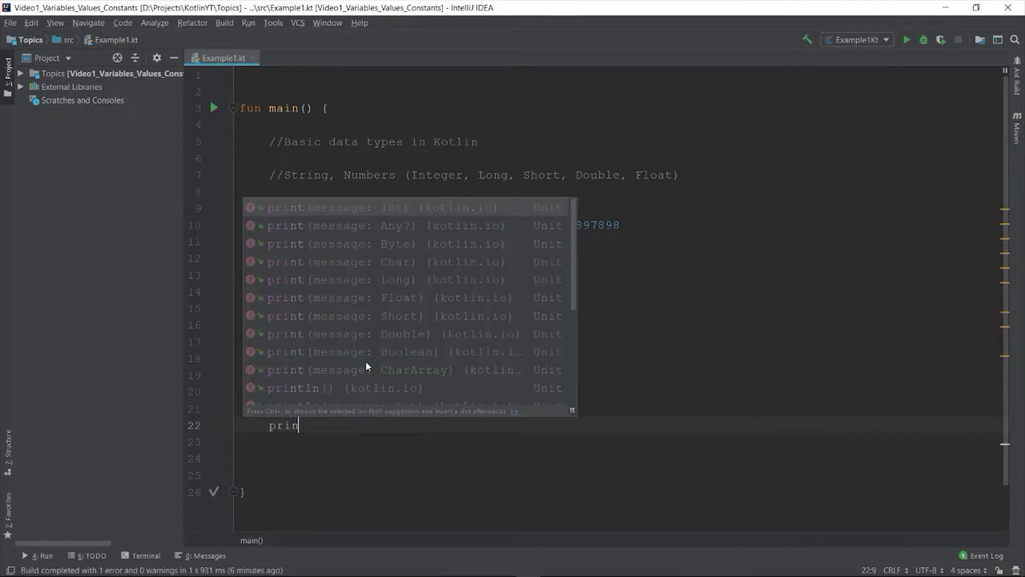
type("tln(grossPay")
- Print grossPay and fix the formula to hourlyPay * hoursWork by pasting hoursWork
key("End")
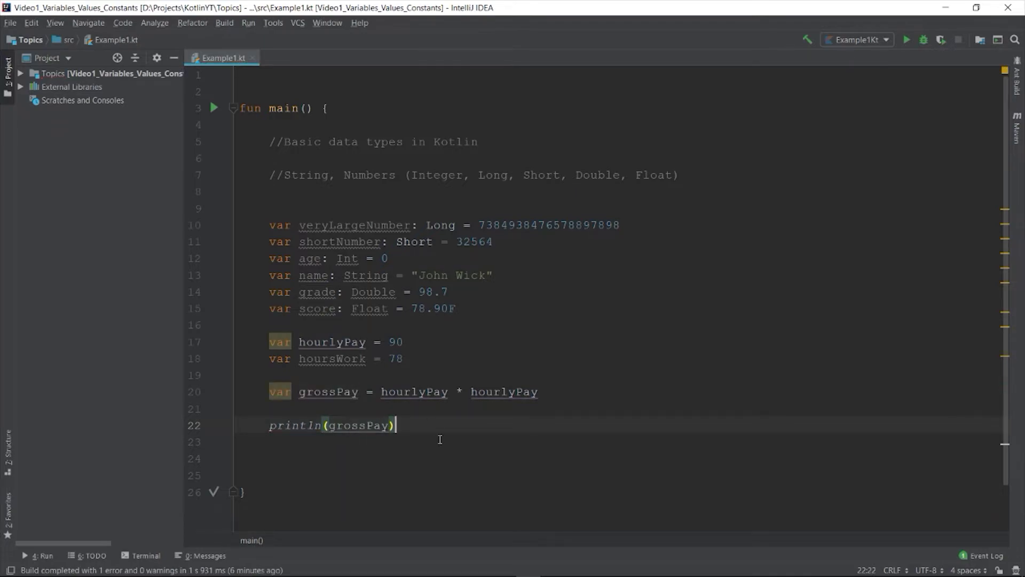
key("Return")
double_click(332, 307)
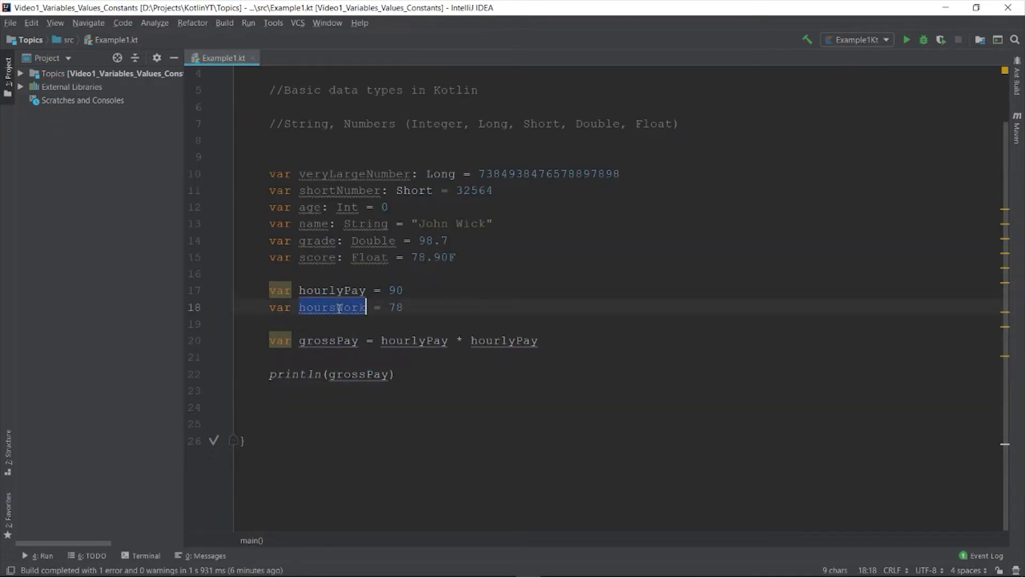
key("ctrl+c")
double_click(503, 341)
key("ctrl+v")
left_click(417, 290)
- Run the program and select the printed gross pay 7020 in the console
left_click(906, 41)
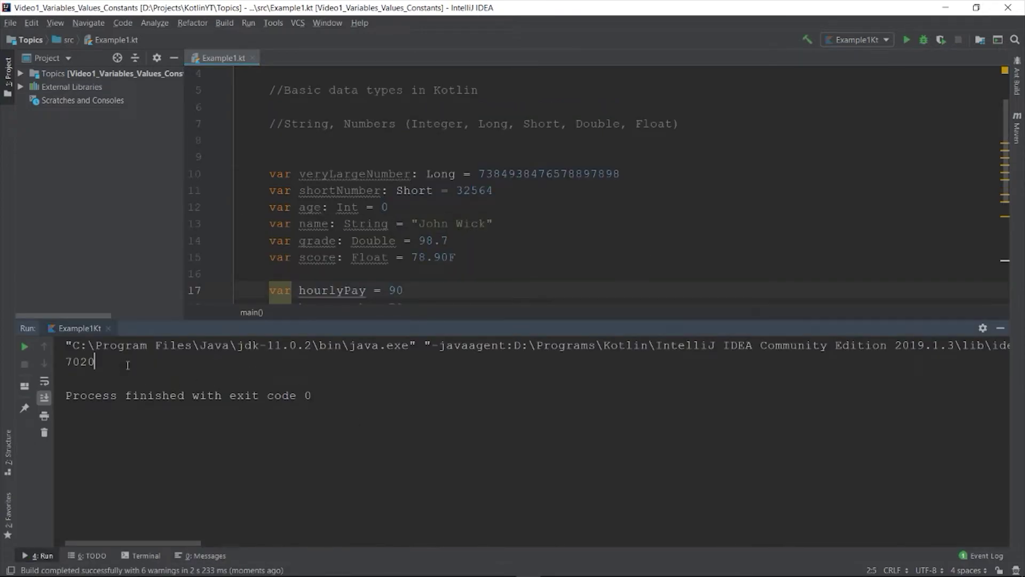
left_click_drag(127, 364, 64, 362)
double_click(93, 361)
scroll(383, 273, "down", 2)
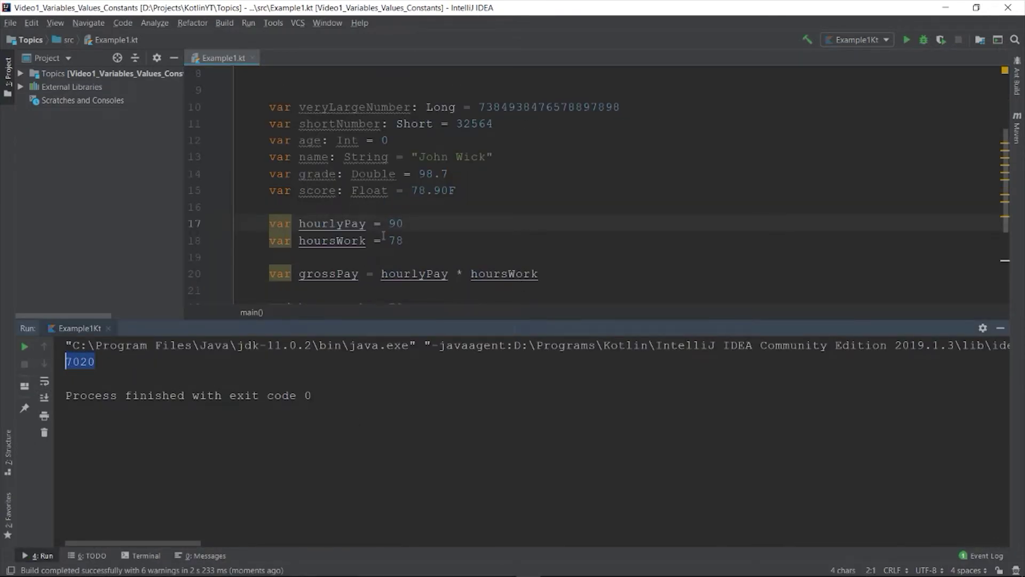
- Delete the example declarations, add //Example: Grade computation, and insert a blank first line
left_click_drag(396, 428, 221, 221)
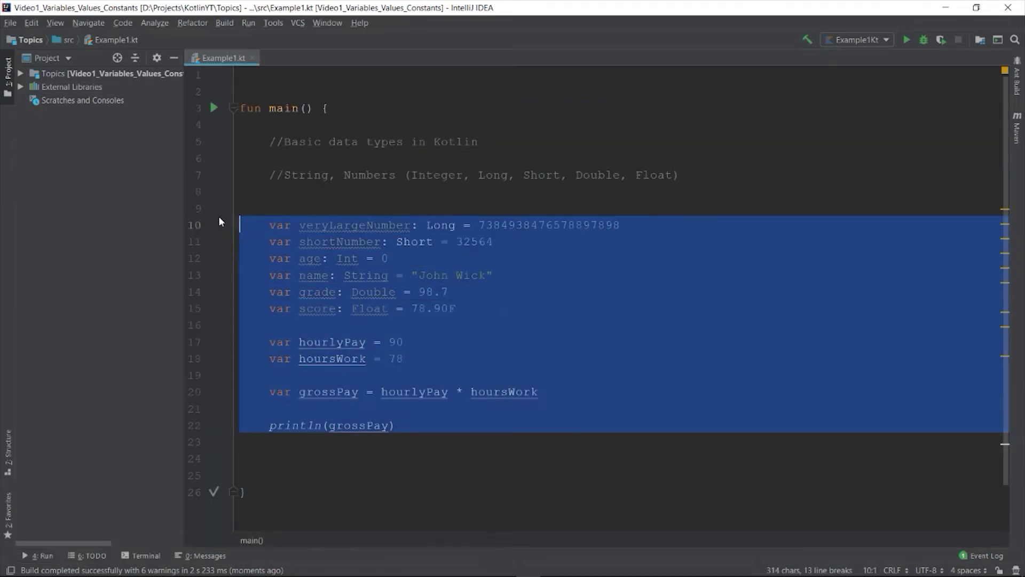
key("BackSpace")
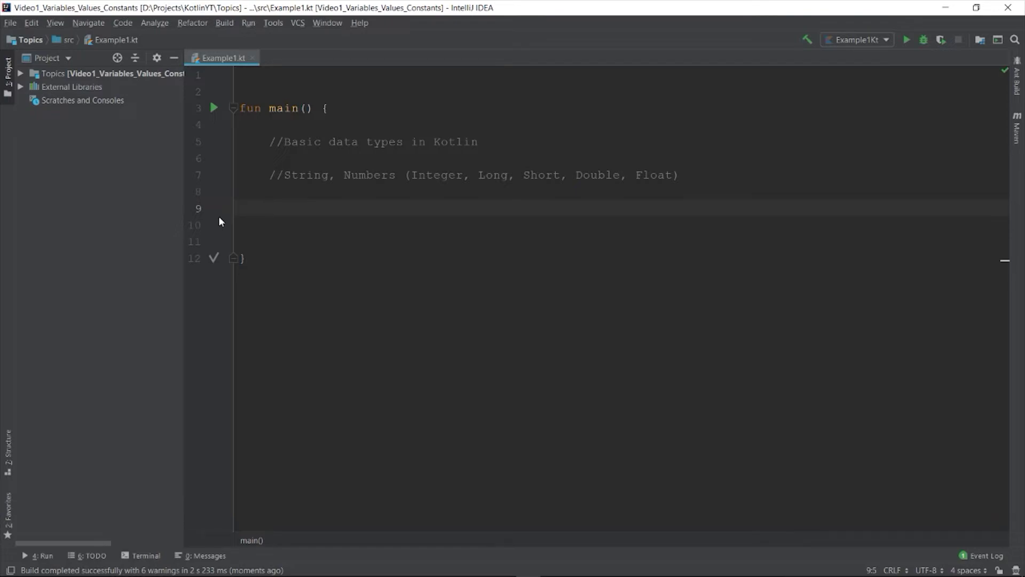
key("Return")
key("Return")
key("Up")
type("//B")
type("xample: Grade computation")
key("Return")
key("Return")
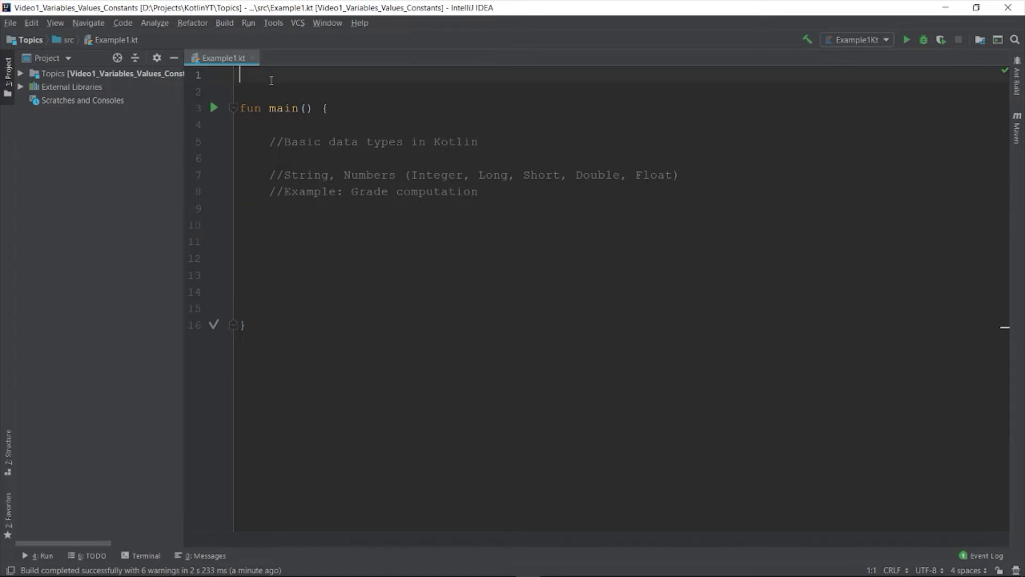
key("Return")
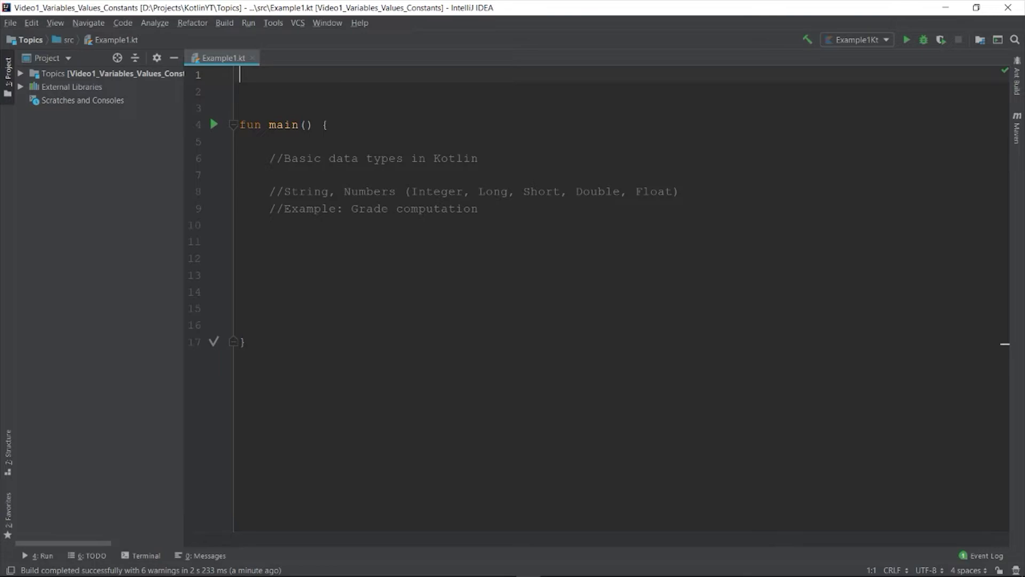
type("import ")
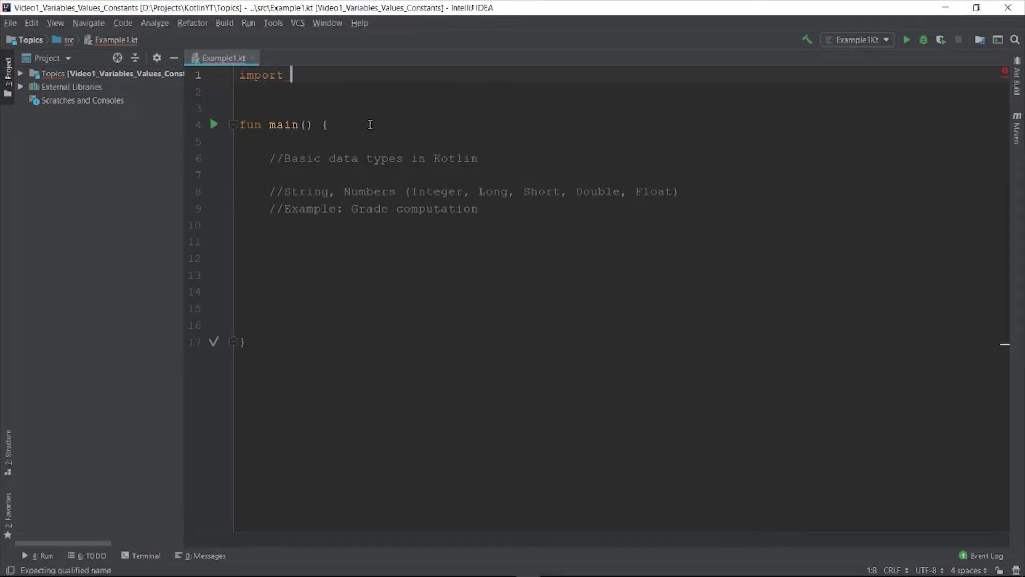
type("java")
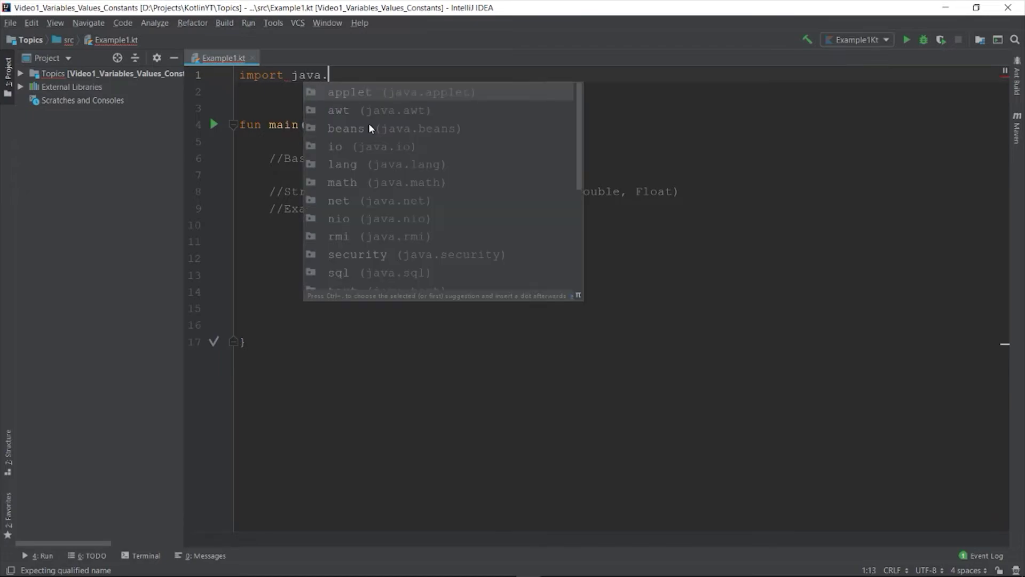
type(".util.")
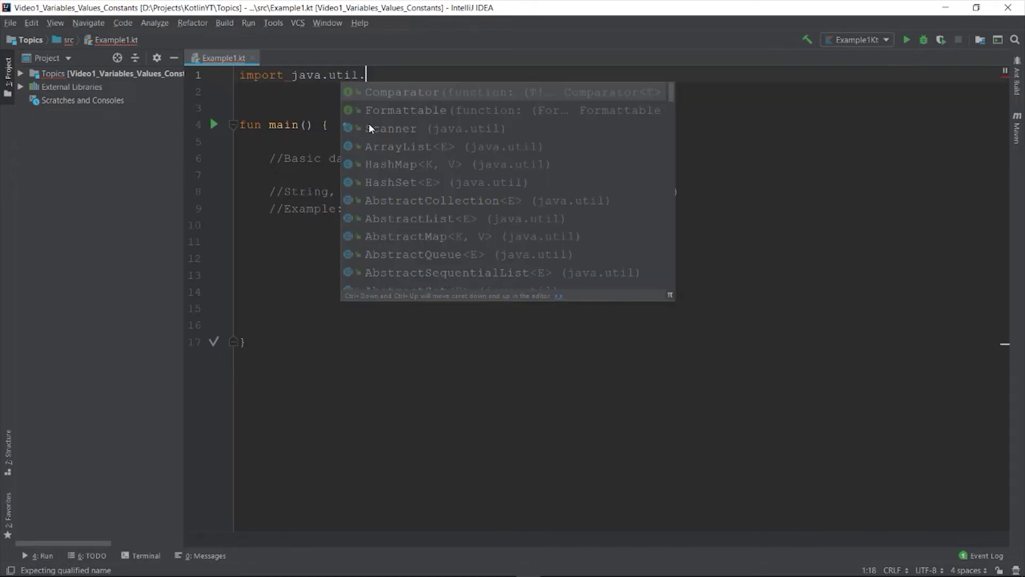
type("Scan")
- Add import java.util.Scanner as the first line of Example1.kt
key("Return")
mouse_move(392, 76)
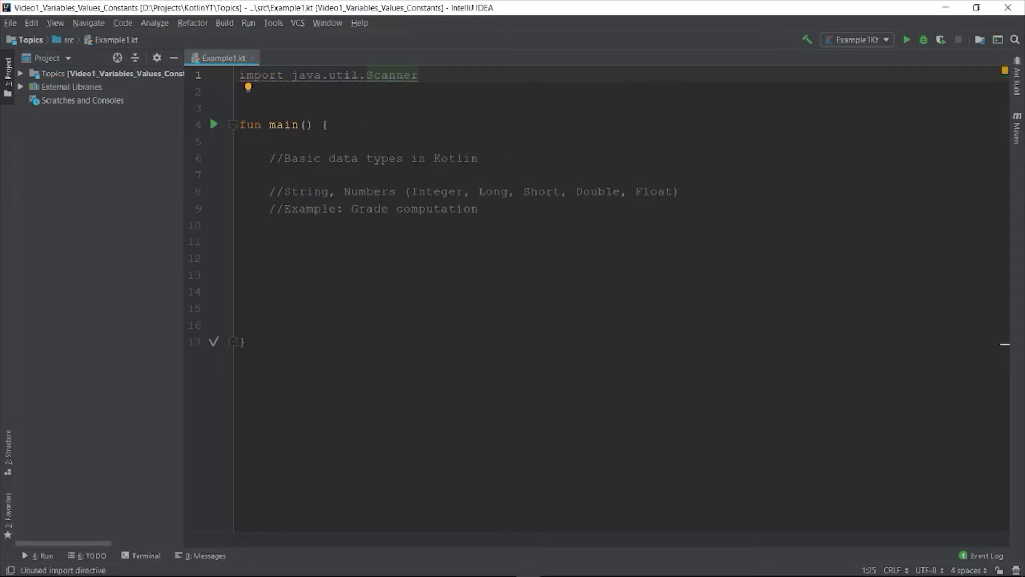
left_click(413, 74)
left_click(461, 144)
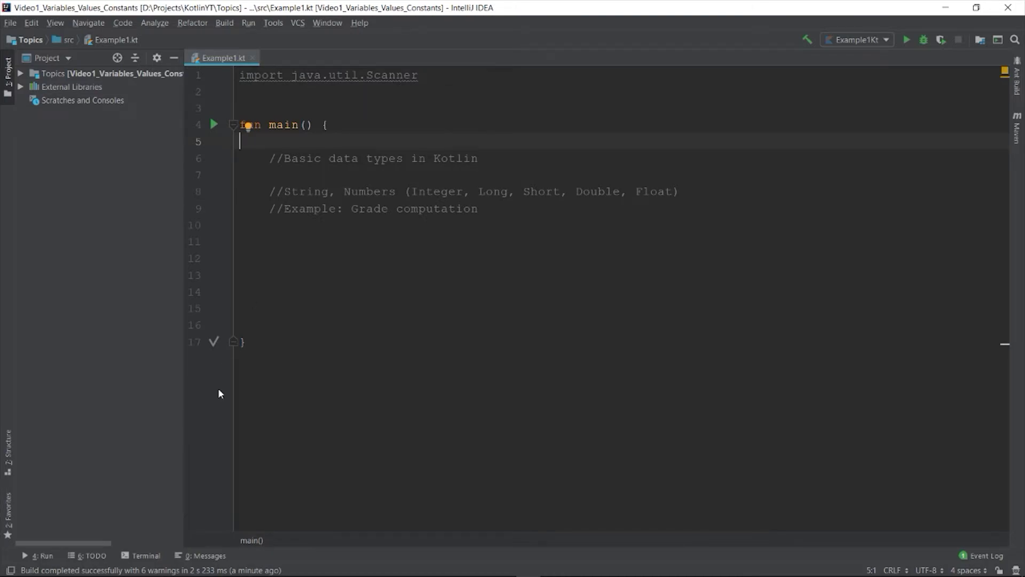
- Add print("Enter student name: ") and var name = readLine() inside main
left_click(342, 271)
key("Up")
key("Up")
type("print")
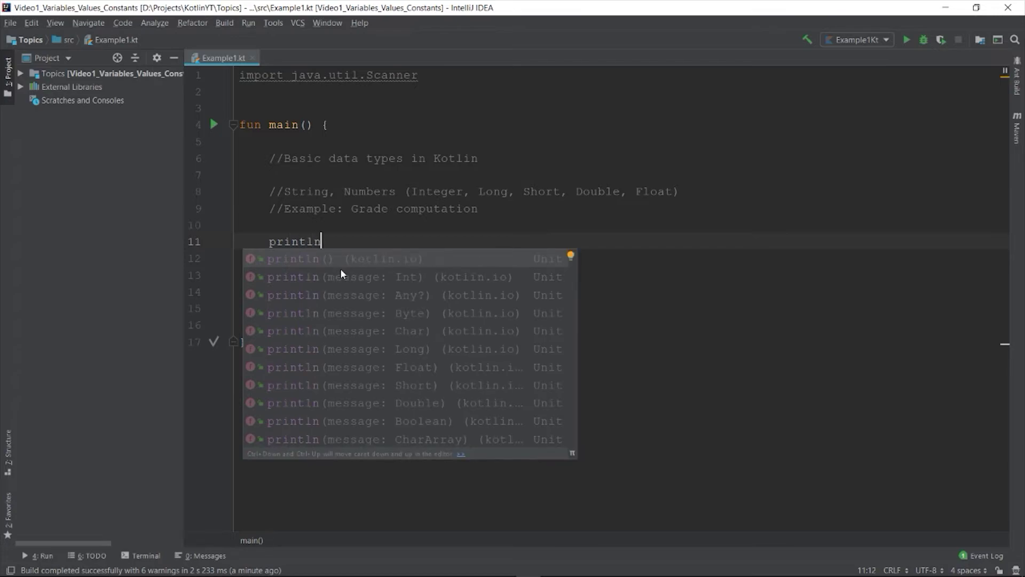
type("(\"")
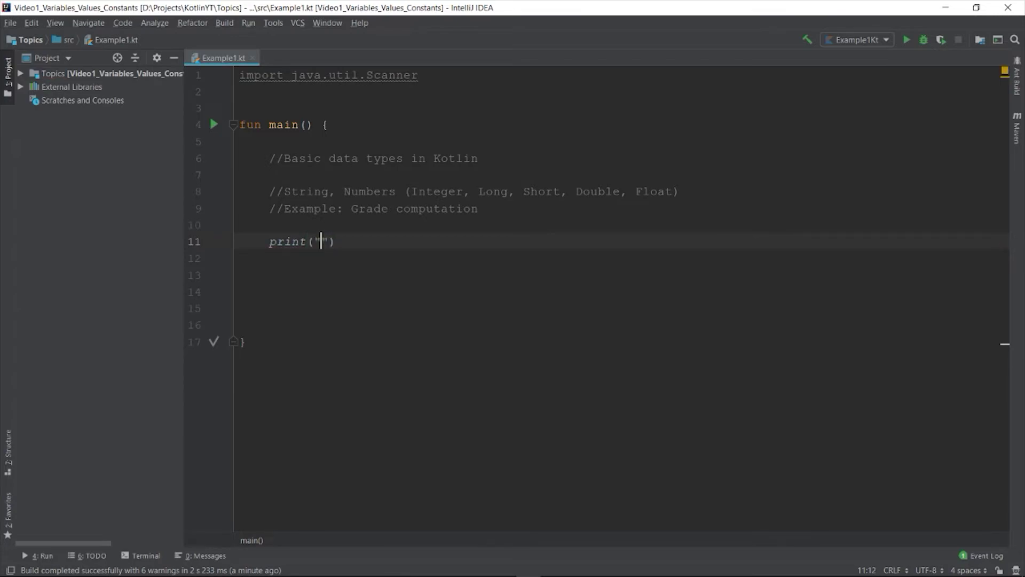
type("S")
key("BackSpace")
type("Ente")
type("r student name:")
key("End")
key("Return")
type("var name: == ")
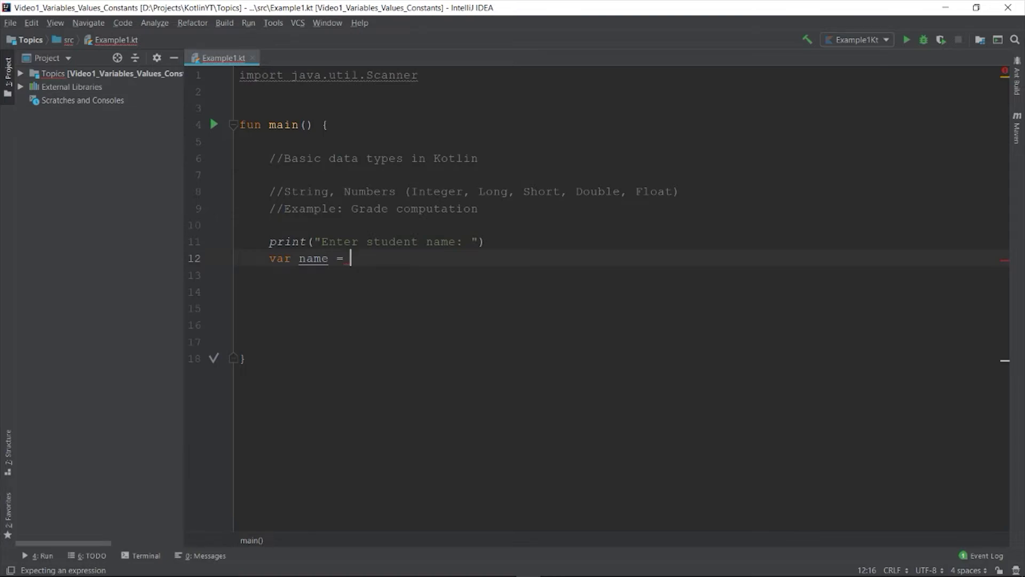
type("ead")
key("Return")
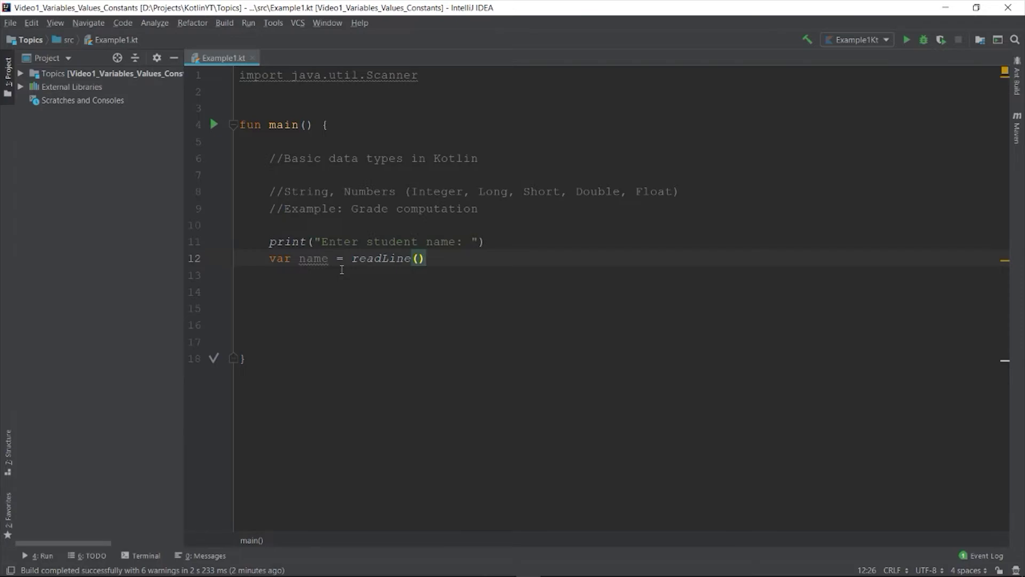
key("Return")
key("Return")
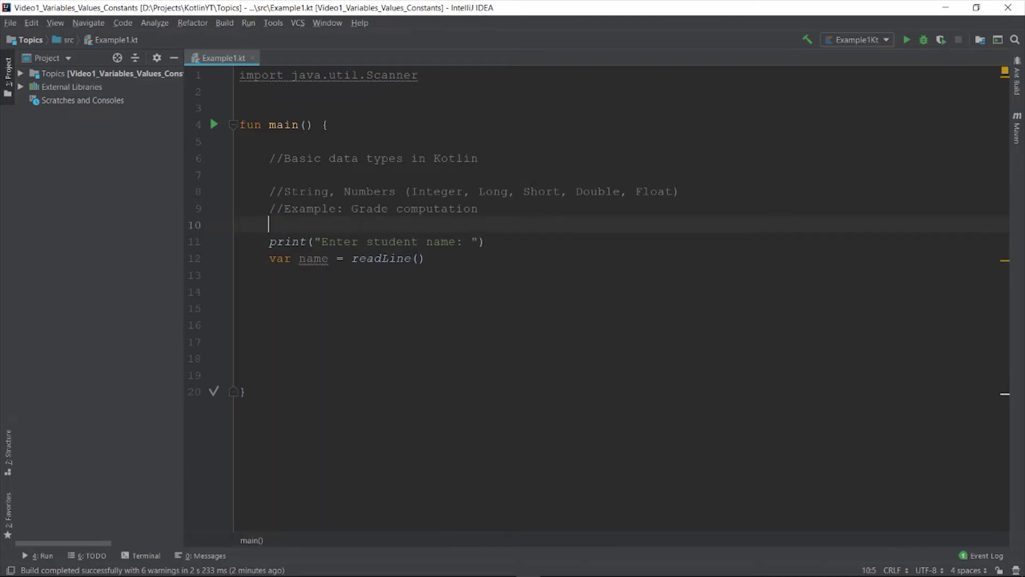
- Create var input = Scanner(System.`in`) above the name prompt
key("Return")
key("Return")
key("Up")
type("a")
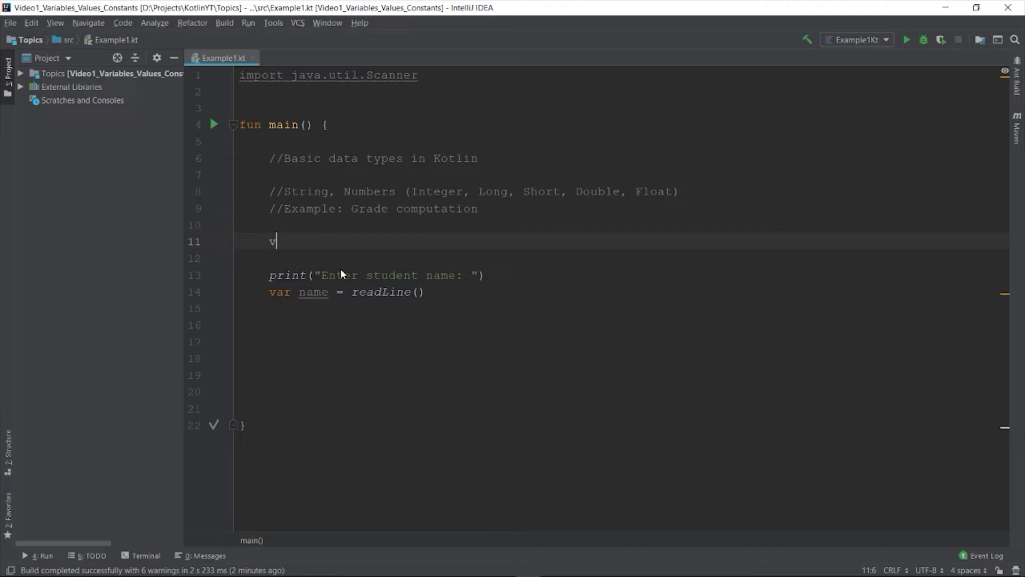
type("ar input")
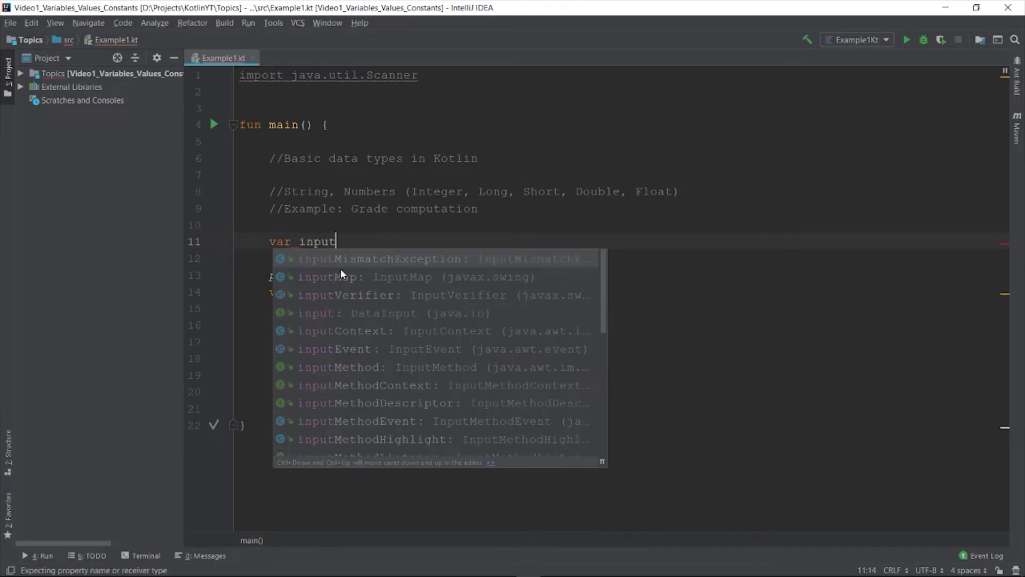
type(" = Scanner(System.i")
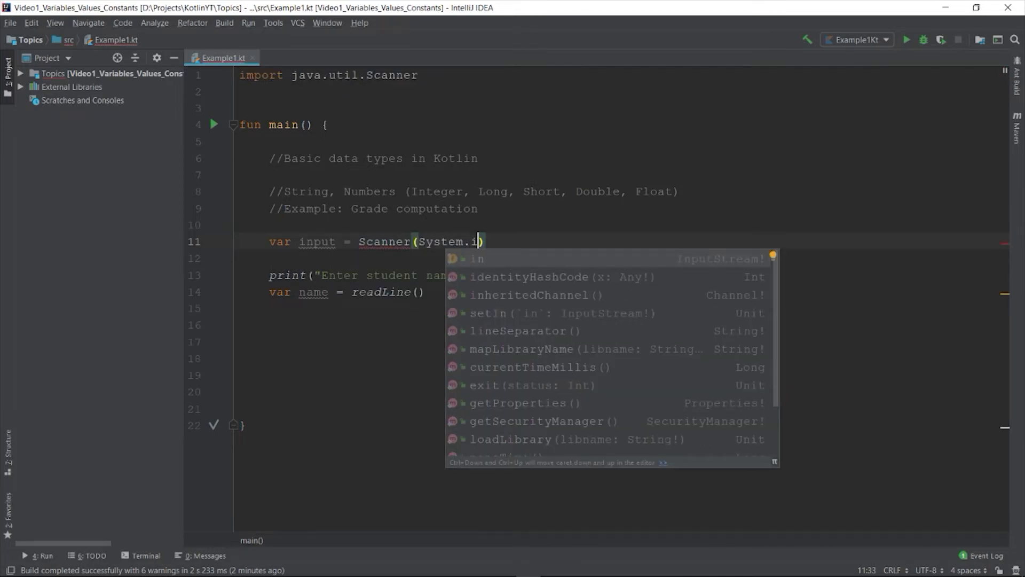
key("Return")
key("Down")
key("Down")
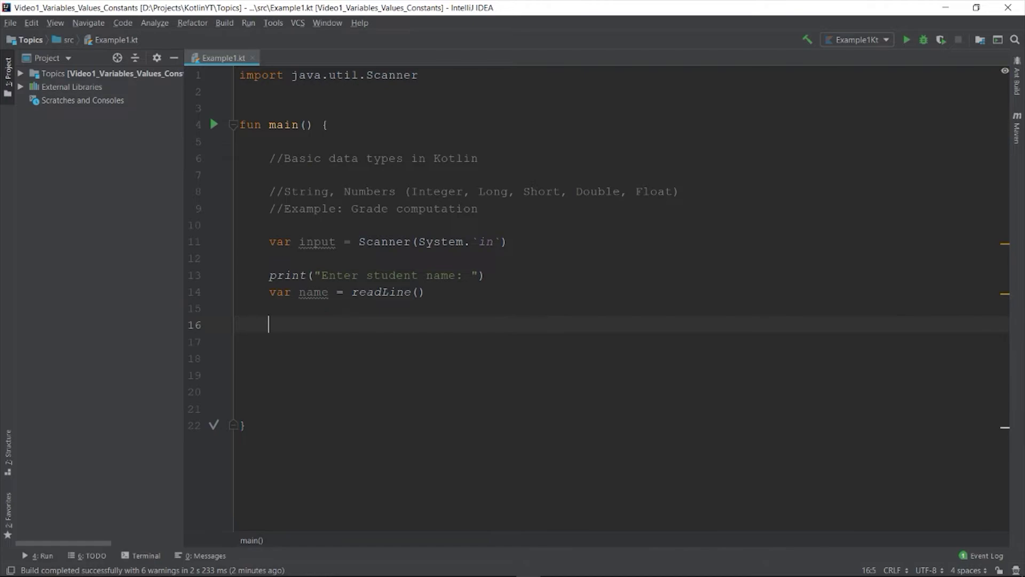
type("print(\"Enter your prelim")
type(" grade")
- Read prelimGrade with input.nextDouble() after its prompt, adding a colon to the prompt
key("End")
key("Return")
type("var prprelimGrade = input.nextDou")
key("Tab")
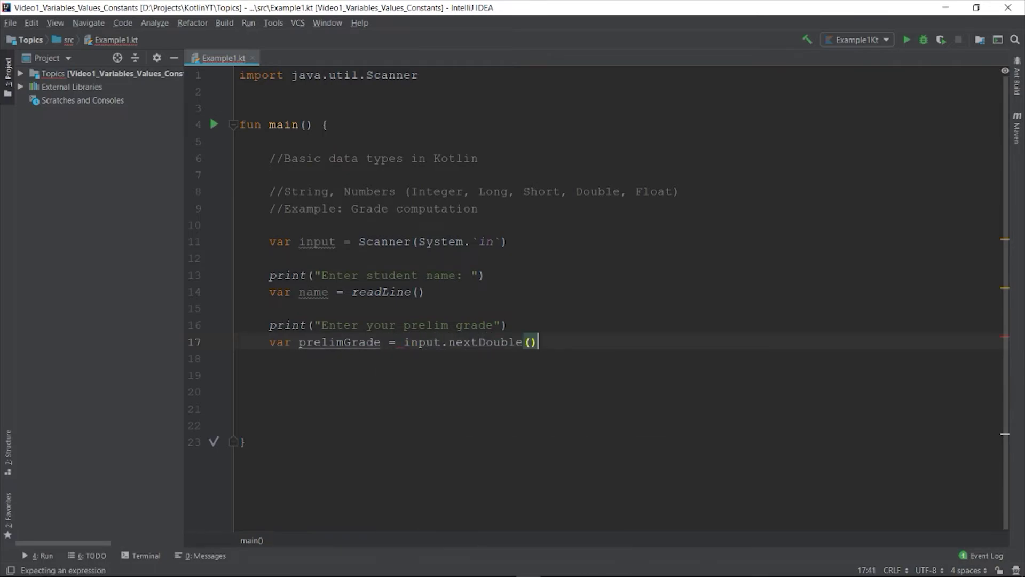
key("End")
key("Return")
key("Return")
type("p")
key("Escape")
type("rint(\"Enter your midterm grade")
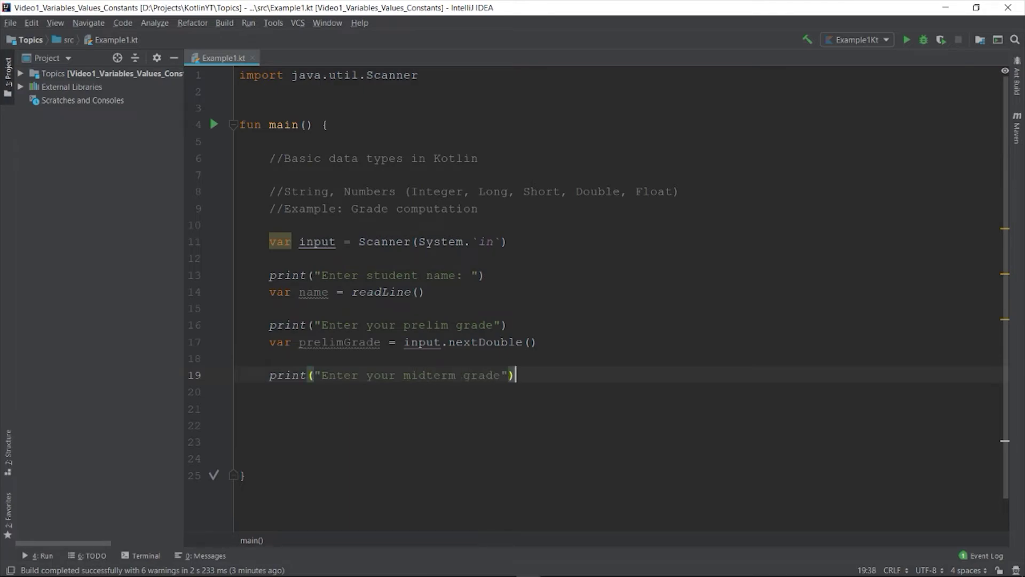
type(":")
key("Up")
key("Up")
key("Up")
key("End")
key("Left")
key("Left")
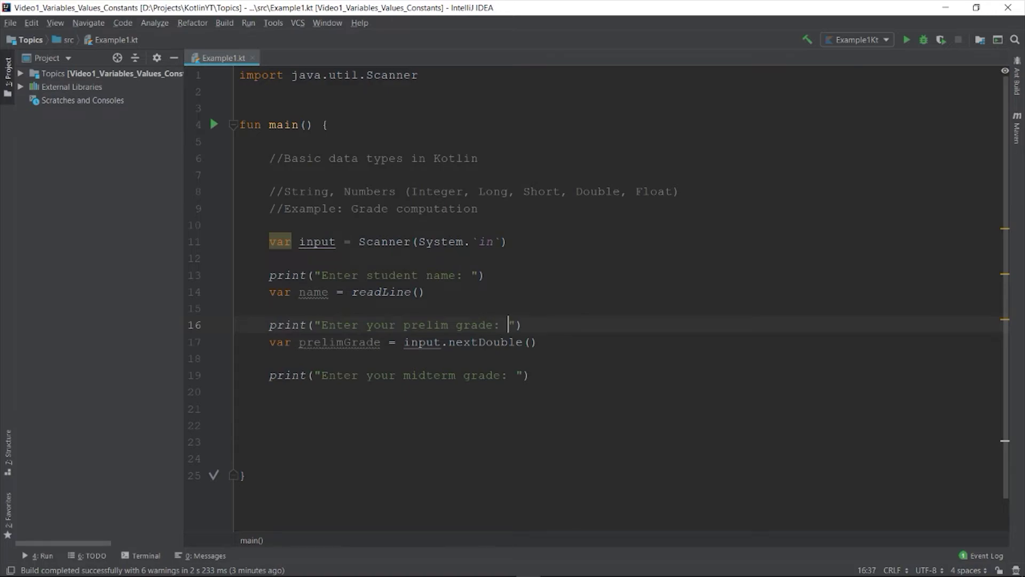
- Read midtermGrade with input.nextDouble() after the midterm grade prompt
key("Down")
key("Down")
key("Down")
key("End")
key("Return")
type("var midterm")
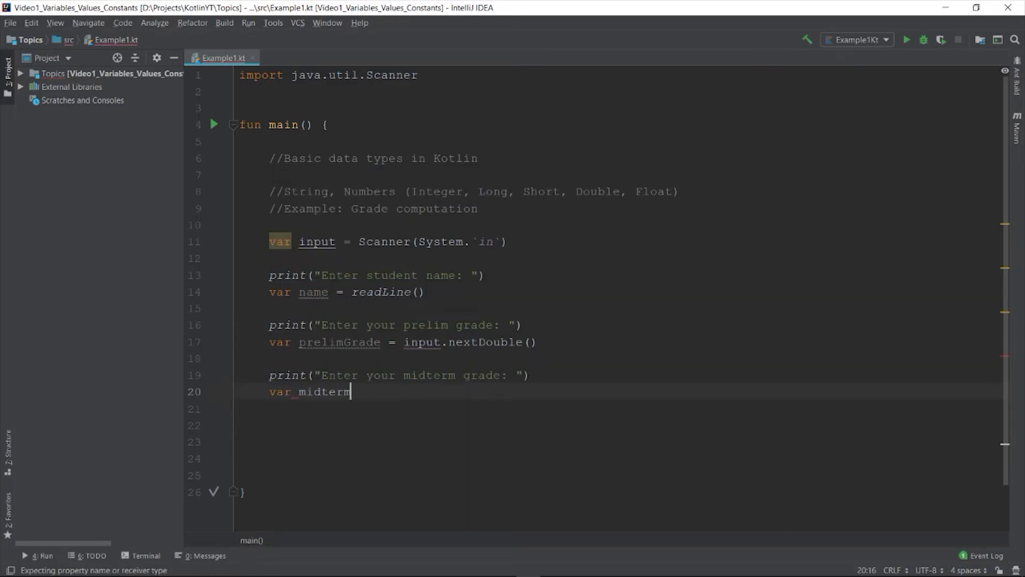
type("Grade = input.nextDo")
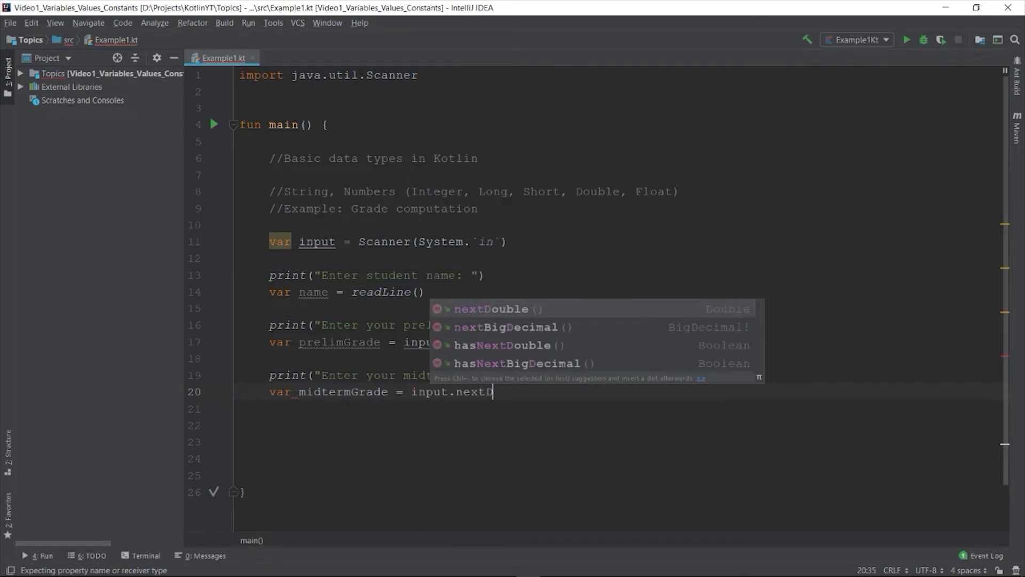
key("Tab")
key("End")
key("Return")
key("Return")
type("print")
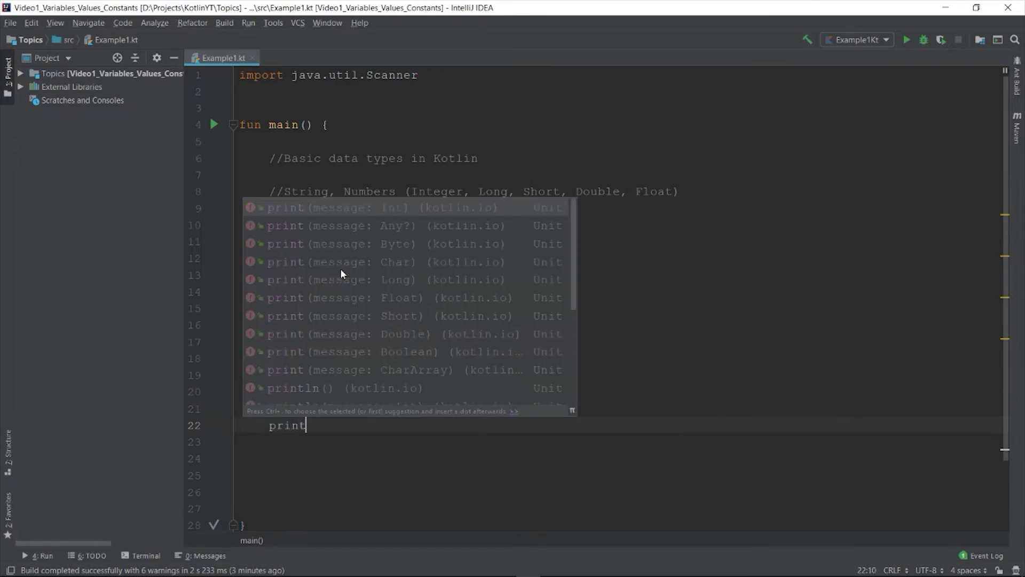
type("(\"Enter y")
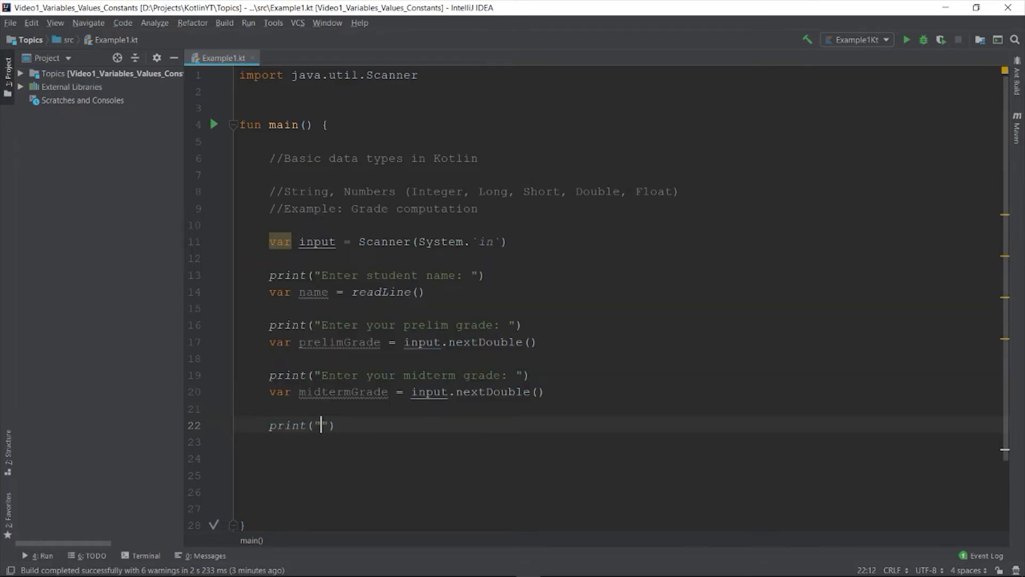
type("our")
- Prompt for the final grade and read finalGrade with input.nextDouble()
key("BackSpace")
type("al ")
type("grade:")
key("End")
key("Return")
type("va")
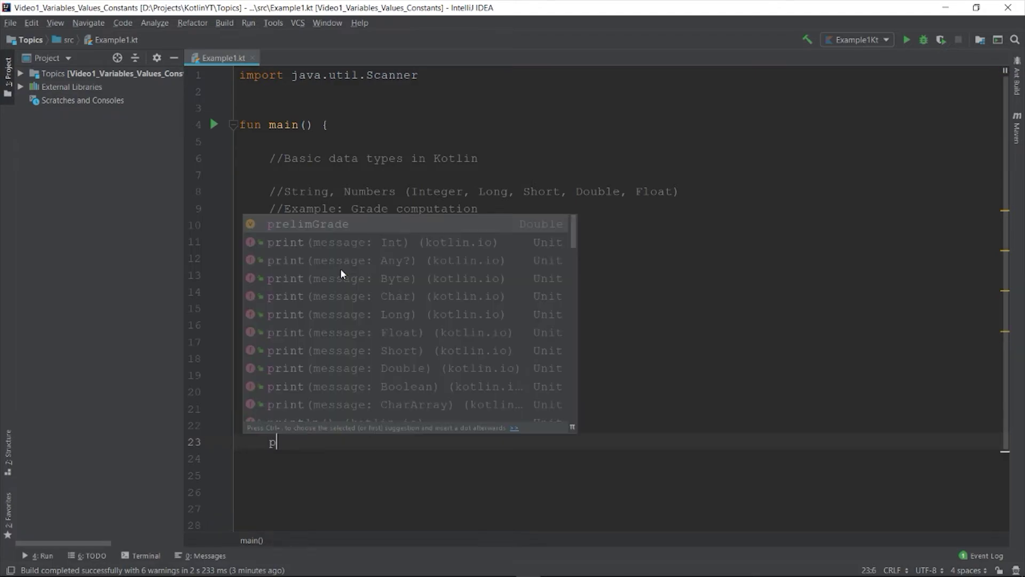
type("r finalGrade = fi")
key("BackSpace")
key("BackSpace")
type("input.nextDouble(")
key("Tab")
key("Return")
key("Return")
scroll(495, 185, "down", 2)
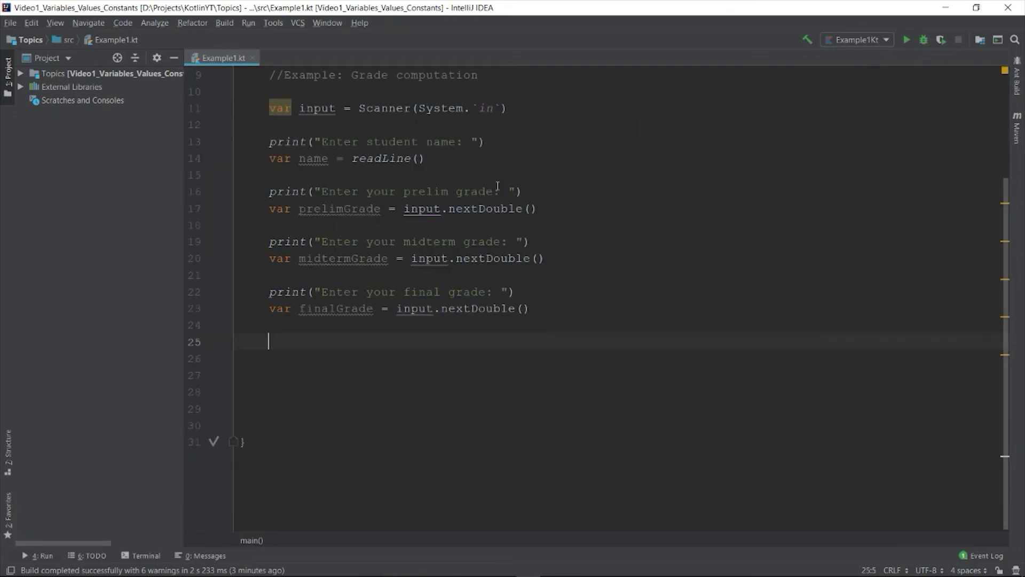
type("var averageGrade =")
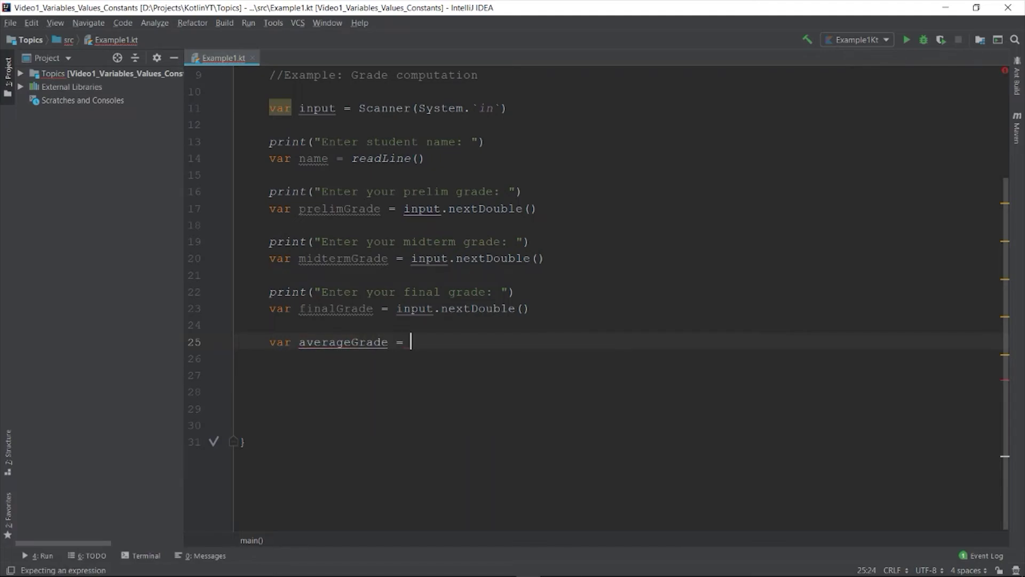
type(" (")
type("prel")
- Declare averageGrade = (prelimGrade + midtermGrade + finalGrade) / 3, dropping the trailing semicolon
key("Tab")
type("+ mid")
key("Tab")
type("+ fin")
key("Tab")
key("End")
type("/ 3;")
key("BackSpace")
key("Return")
key("Return")
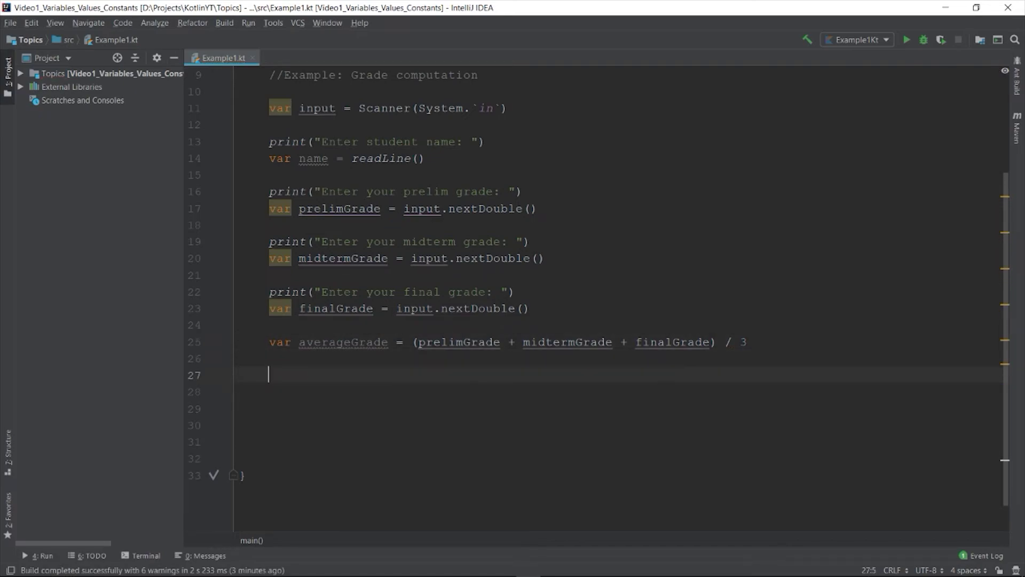
type("println(\"Student name :")
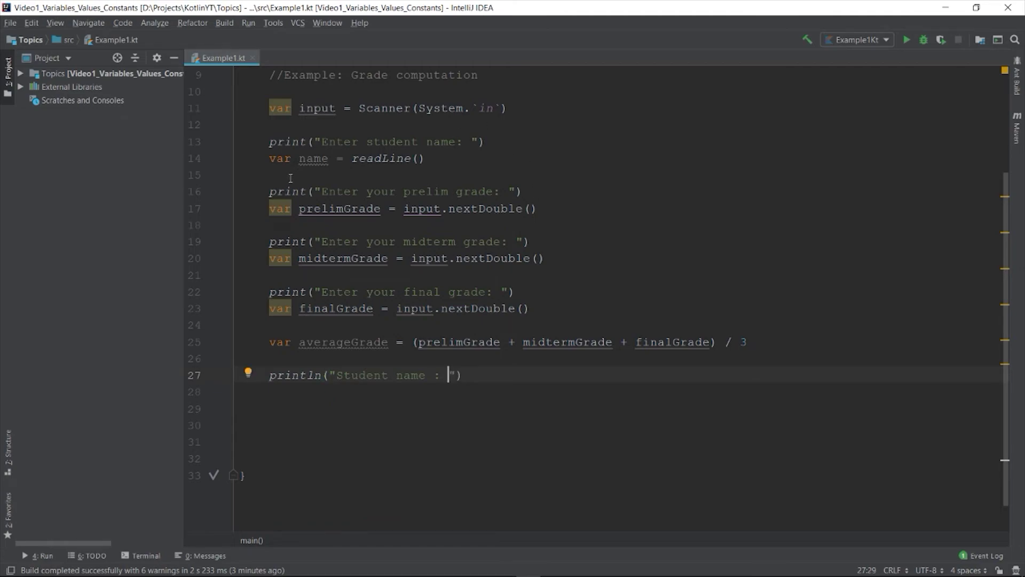
- Replace the name concatenation with $name inside the "Student name : " string
double_click(313, 159)
left_click(455, 374)
type("+ name")
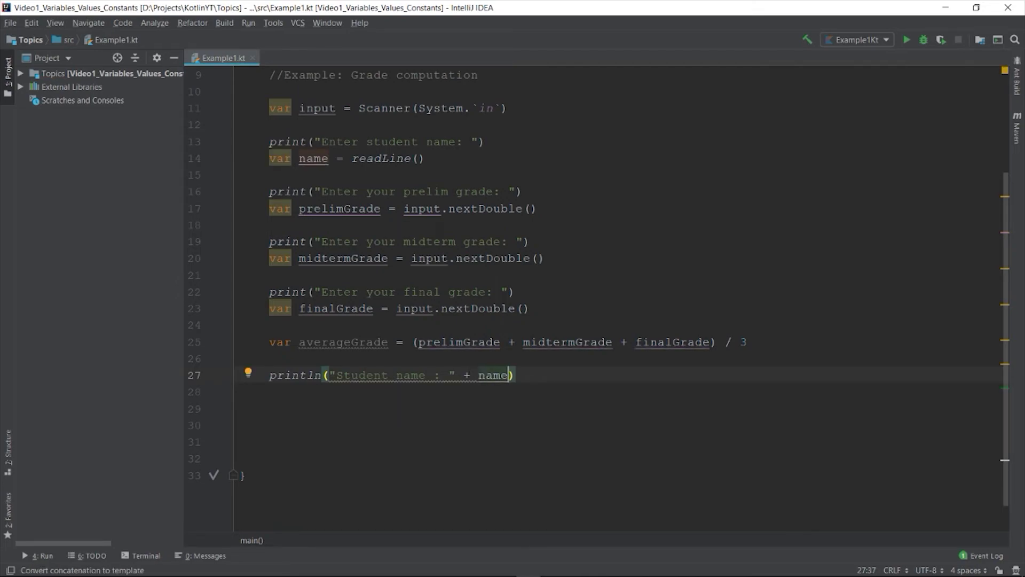
key("BackSpace")
key("BackSpace")
key("BackSpace")
key("BackSpace")
key("BackSpace")
key("BackSpace")
key("BackSpace")
key("BackSpace")
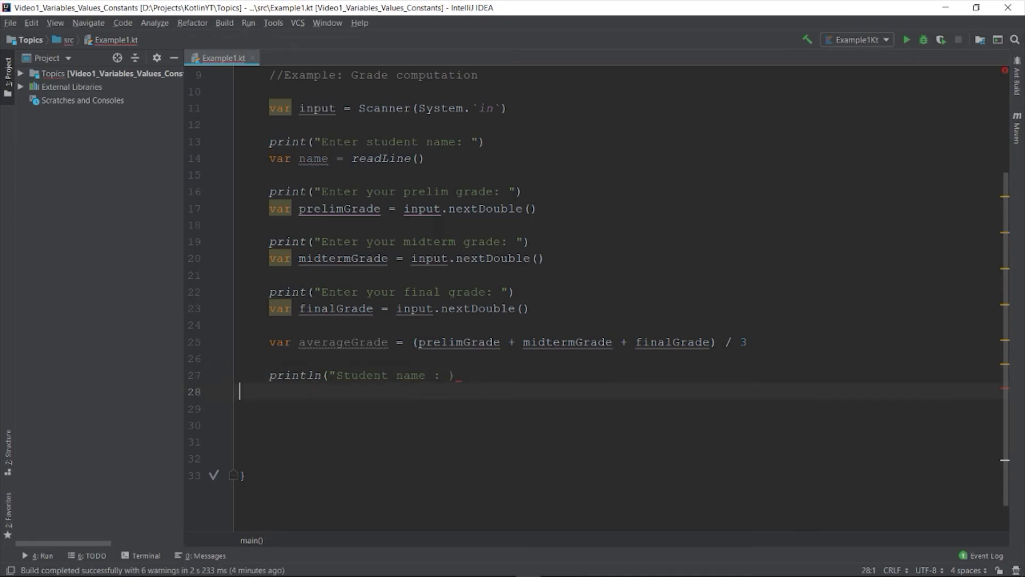
type("   //")
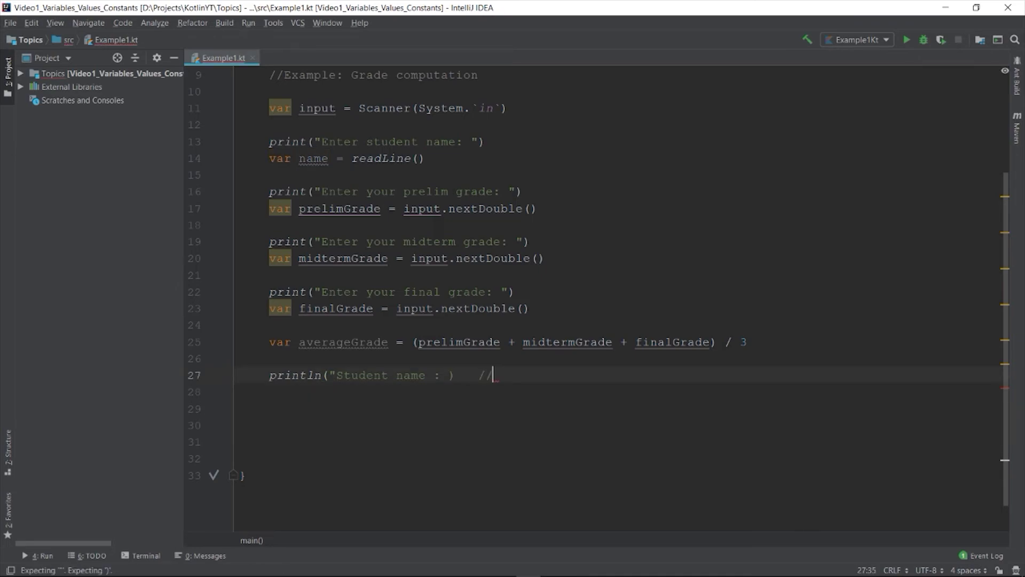
type("String Interpolation")
left_click(450, 375)
type("\"")
key("Left")
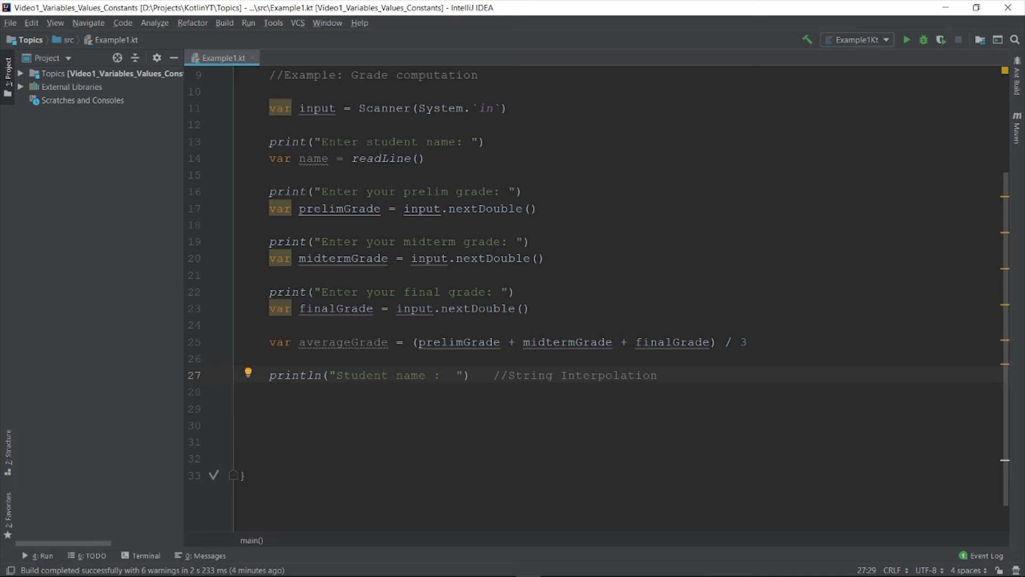
type("$name")
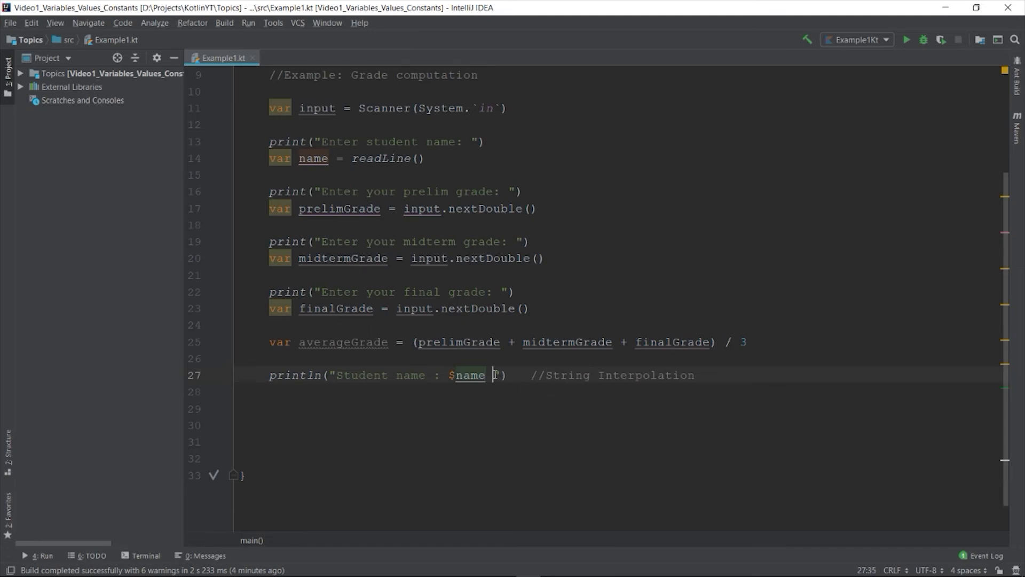
key("Delete")
- Add a //String Interpolation comment after the println and check the $name interpolation
left_click_drag(330, 375, 486, 375)
left_click(495, 403)
key("Down")
double_click(478, 377)
left_click(478, 398)
double_click(475, 378)
left_click_drag(448, 375, 458, 376)
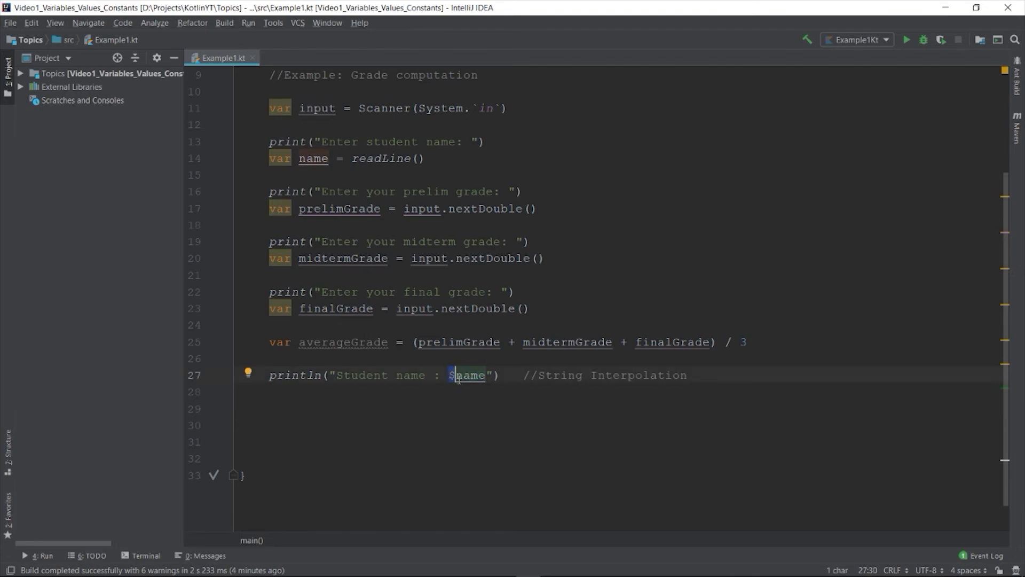
left_click(442, 414)
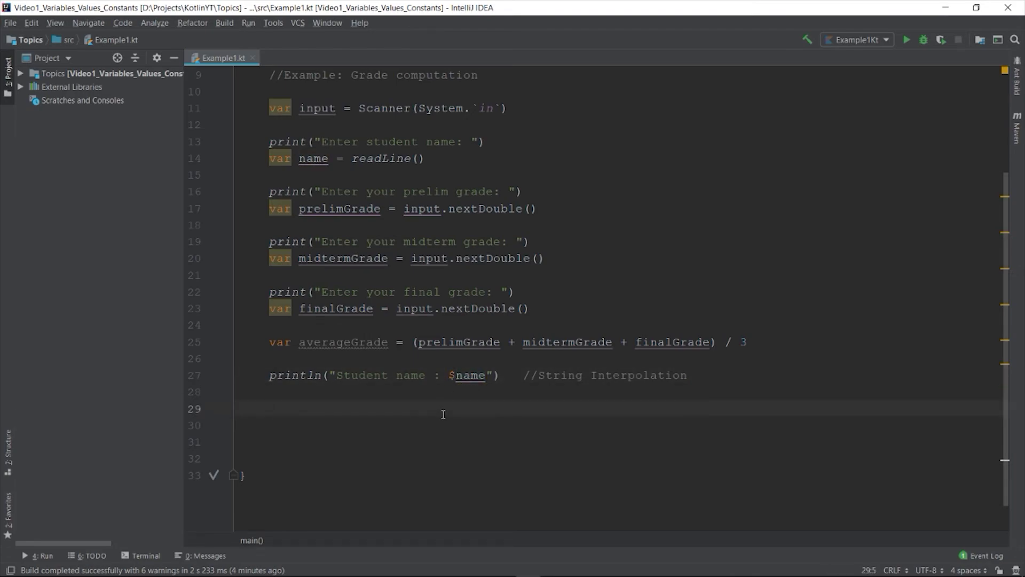
type("println(\"")
type("So")
- Finish println("Grade : $averageGrade"), mark the interpolation comment with ($), and start the run
key("BackSpace")
key("BackSpace")
type("Grade : ")
type("$av")
key("Return")
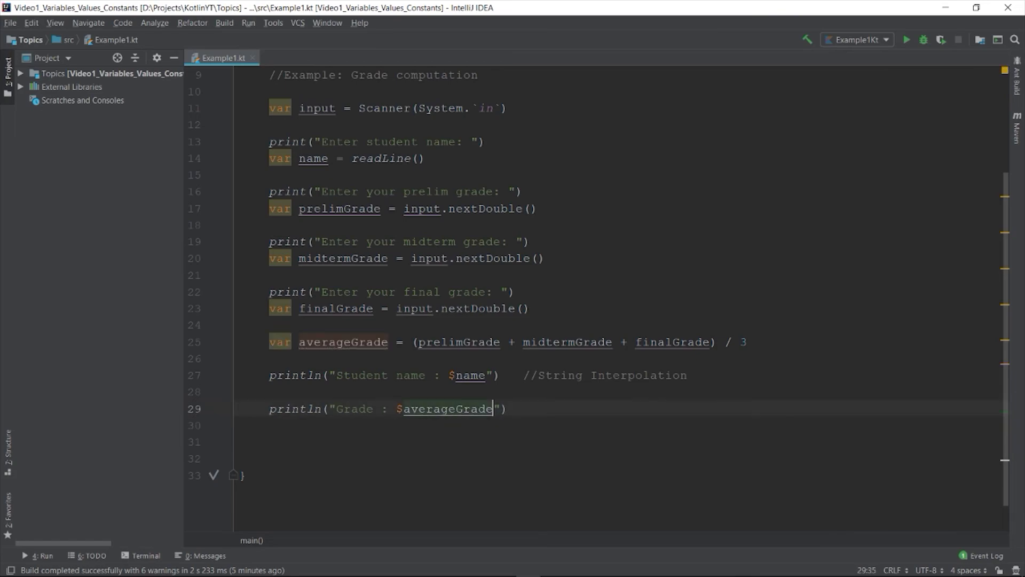
left_click(721, 375)
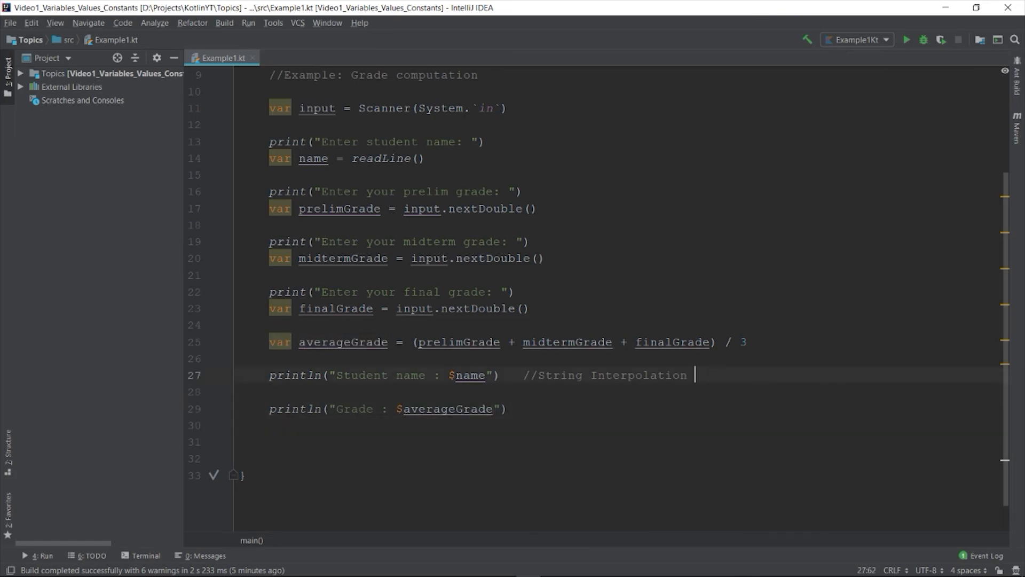
type("($)")
key("Left")
key("shift+Left")
left_click(518, 291)
- Enter John Wick with grades 89.90, 78.56 and 95.70, yielding Grade : 88.05333333333334
left_click(906, 39)
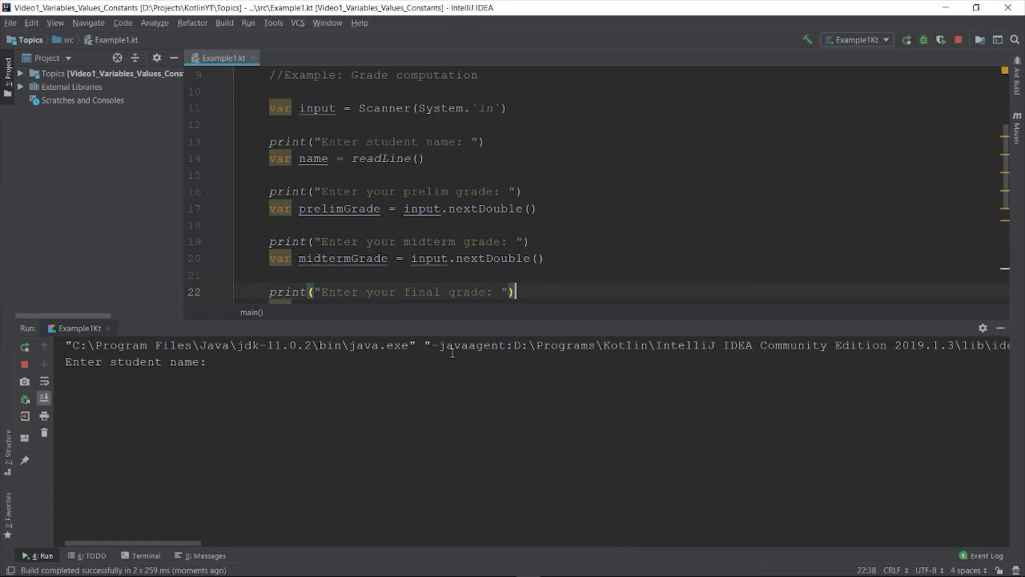
left_click_drag(433, 326, 439, 295)
left_click(328, 346)
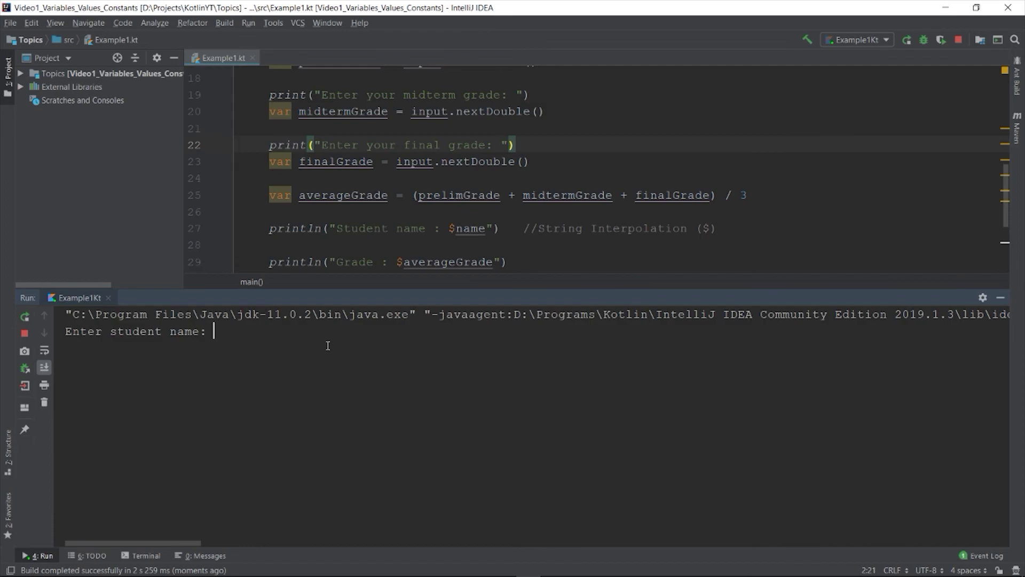
type("John W")
type("ick")
key("Return")
type("8")
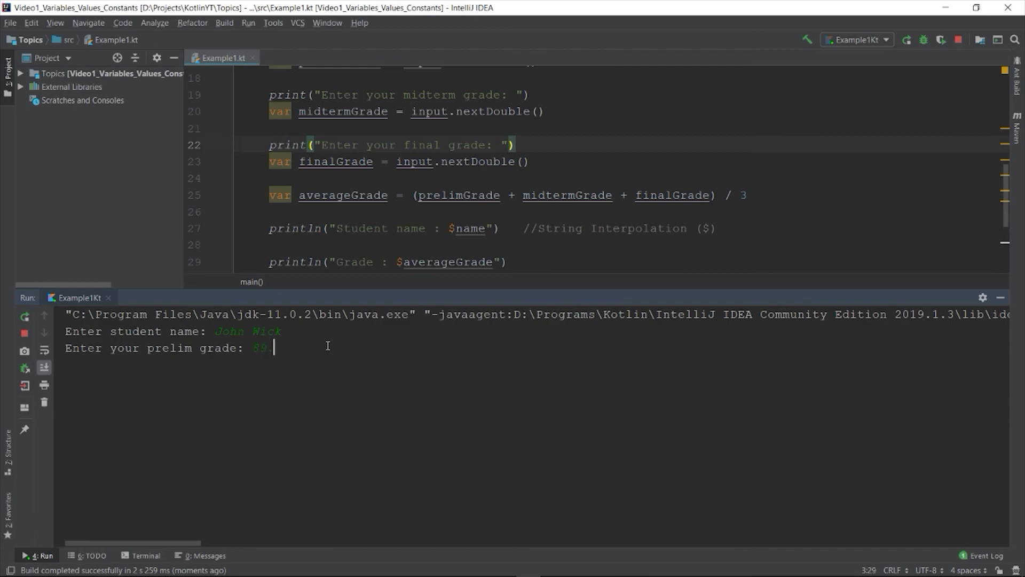
type("9.90")
key("Return")
type("8.")
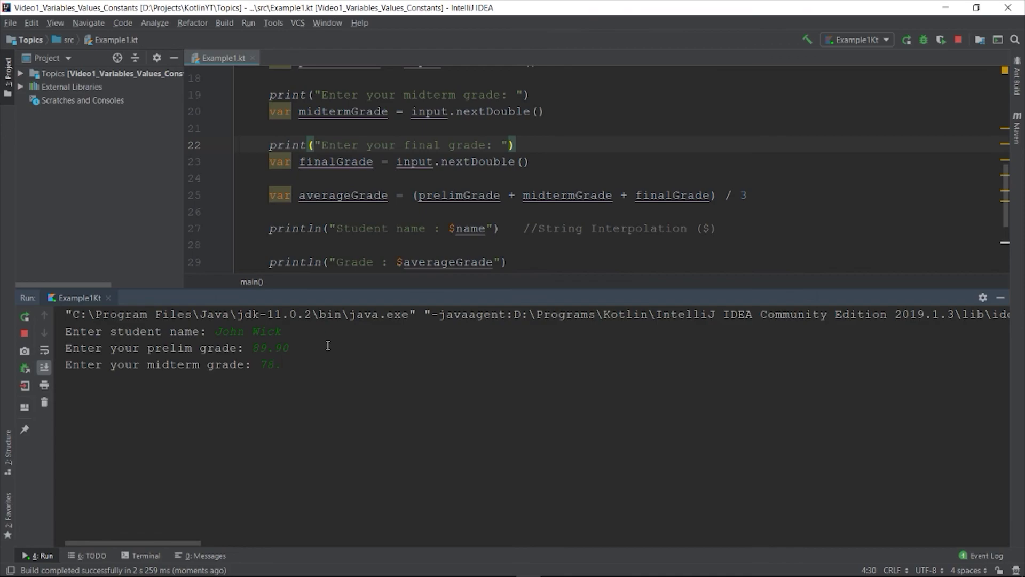
type("56")
key("Return")
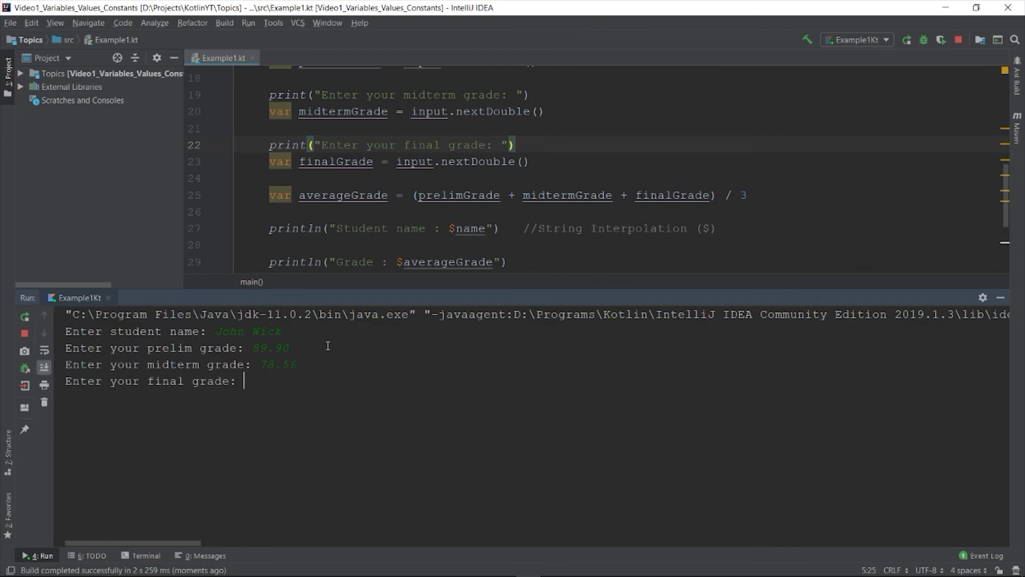
type("95.70")
key("Return")
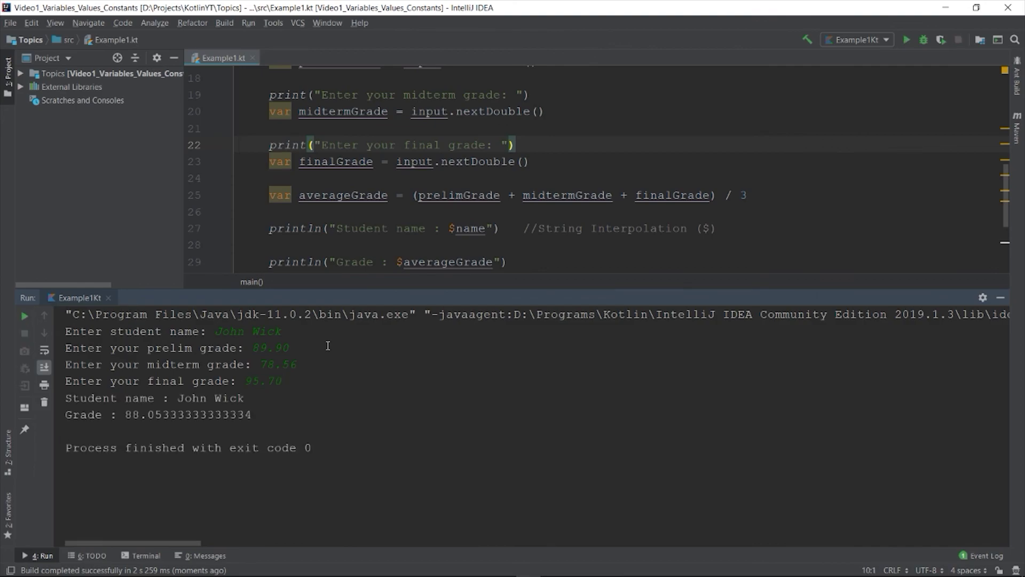
left_click_drag(251, 414, 125, 414)
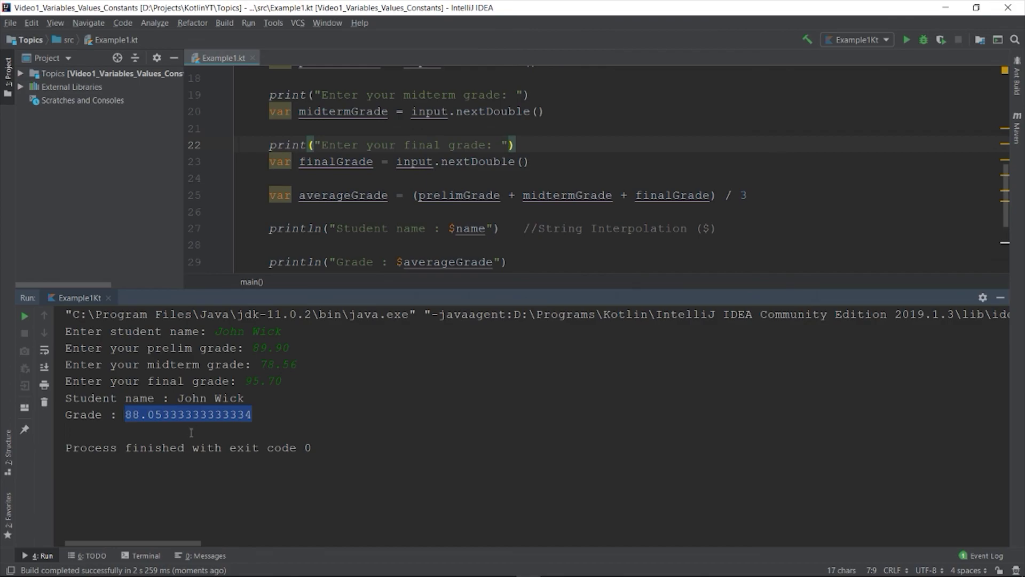
- Select all the console output and hide the Run tool window
key("ctrl+a")
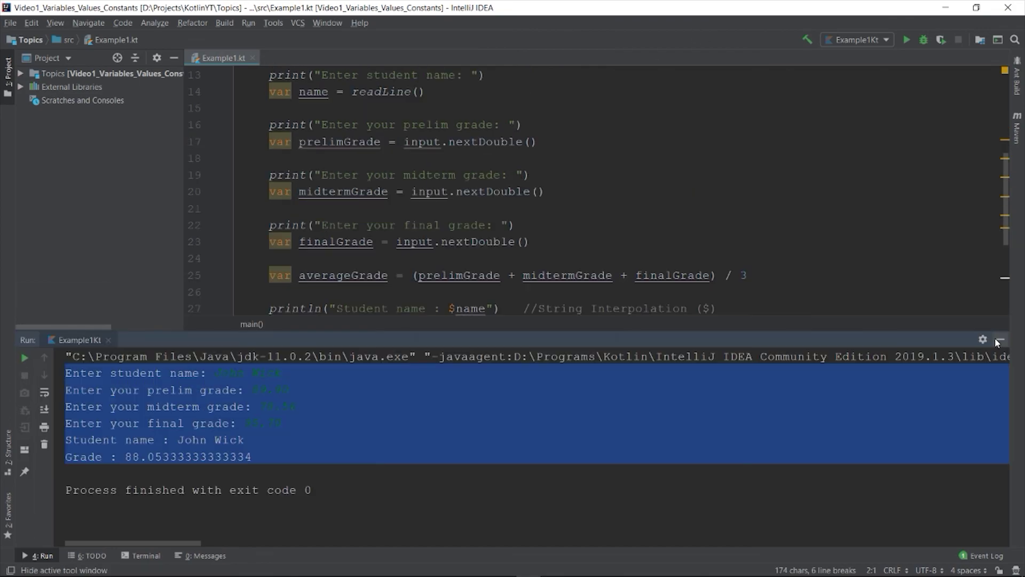
key("shift+Escape")
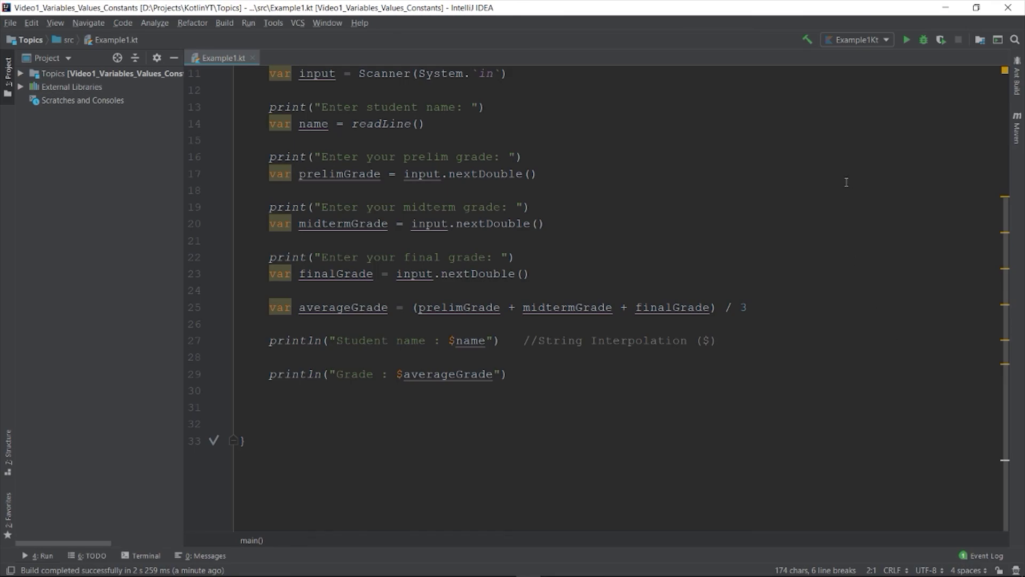
scroll(835, 184, "up", 3)
scroll(678, 301, "up", 2)
scroll(677, 301, "down", 2)
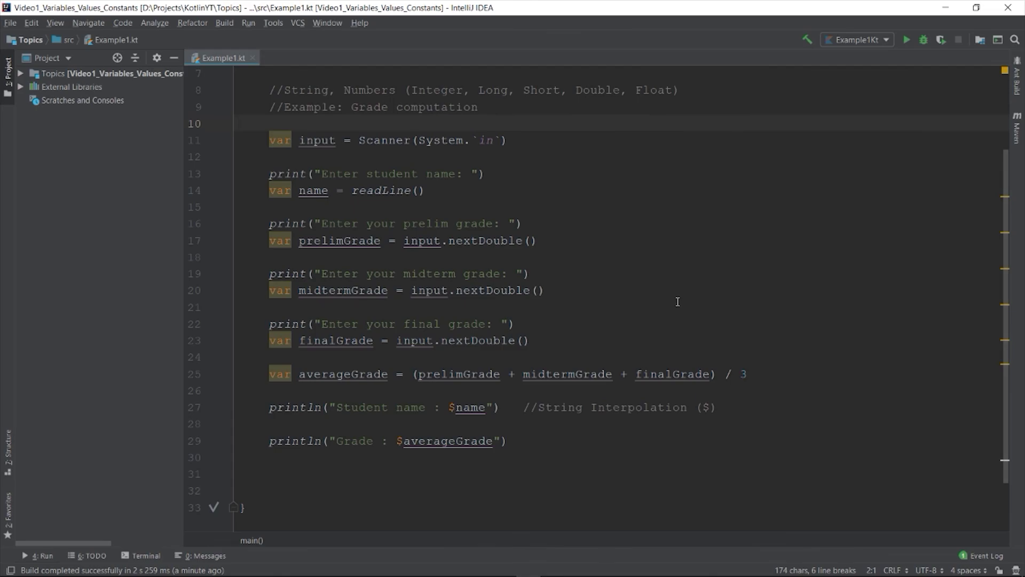